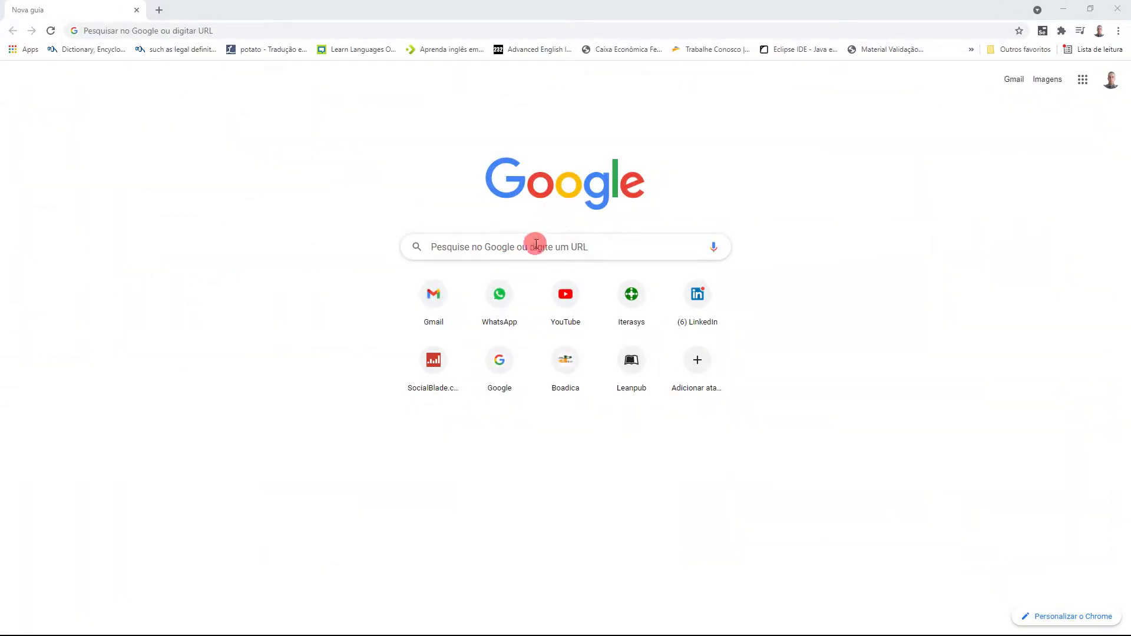
Step: Search Google for 'chromedriver', correcting the misspelled query
{"action": "left_click", "coordinate": [536, 245]}
{"action": "type", "text": "c"}
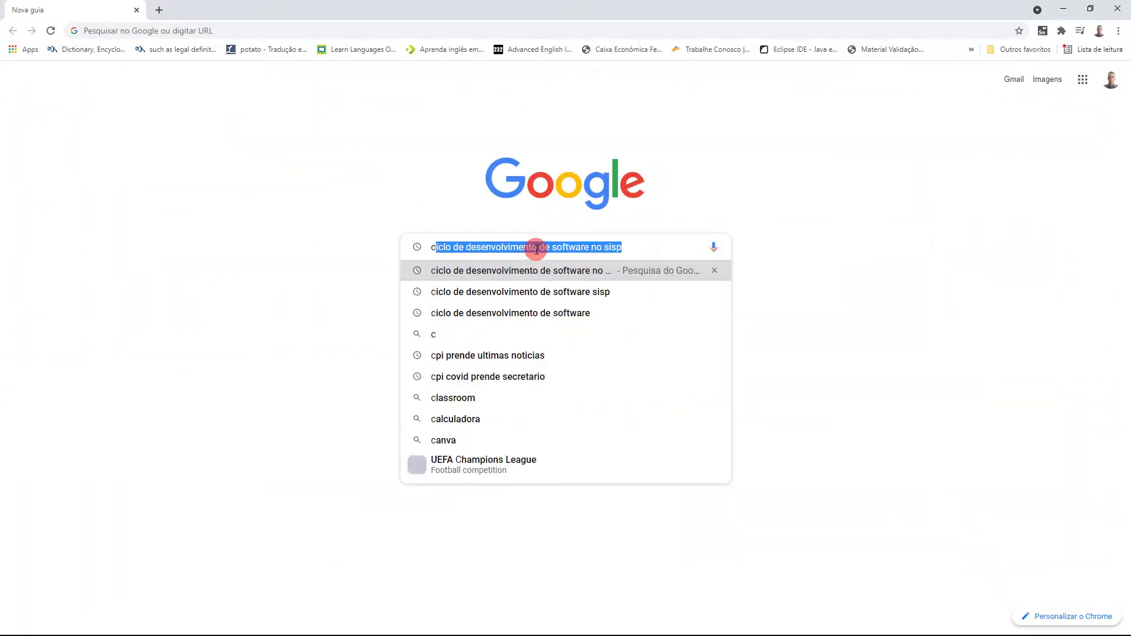
{"action": "type", "text": "horme"}
{"action": "key", "text": "BackSpace"}
{"action": "key", "text": "BackSpace"}
{"action": "key", "text": "BackSpace"}
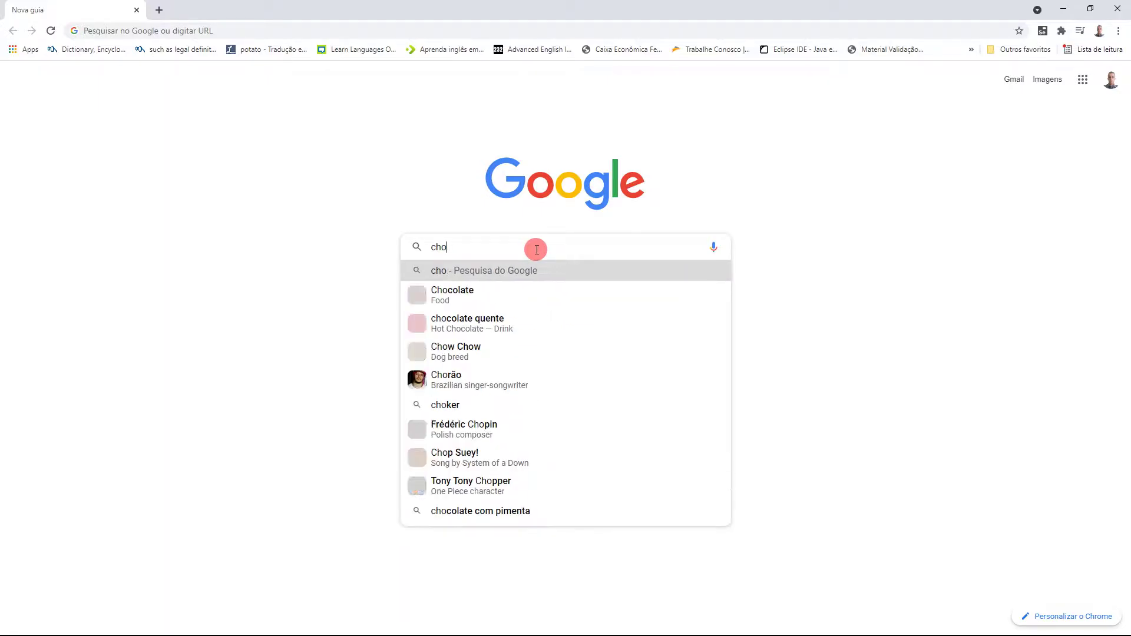
{"action": "key", "text": "BackSpace"}
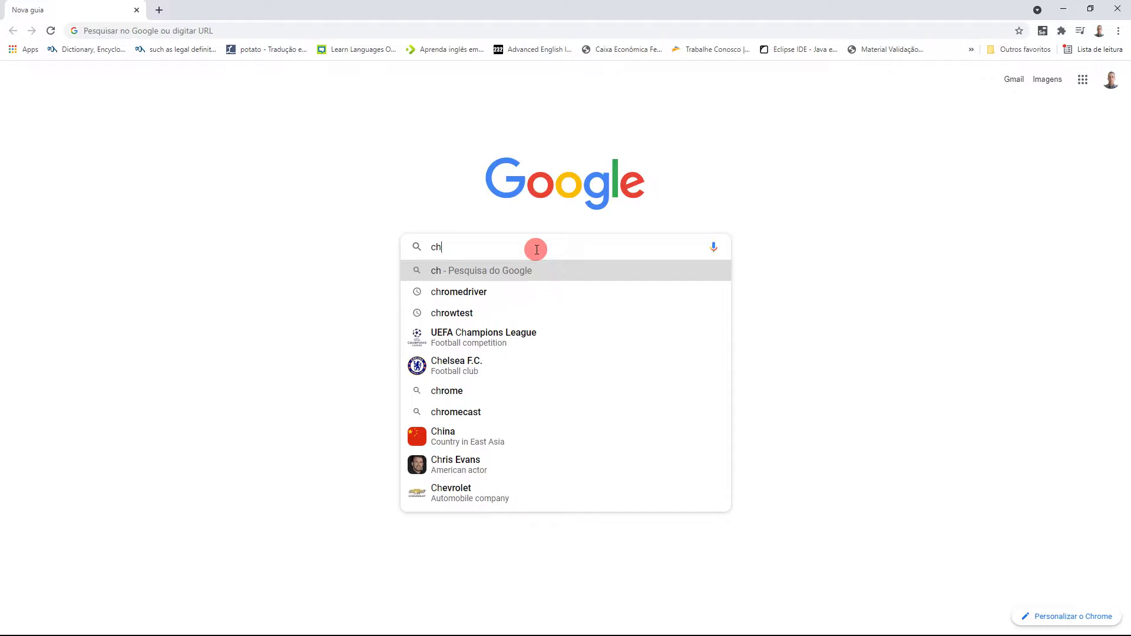
{"action": "type", "text": "r"}
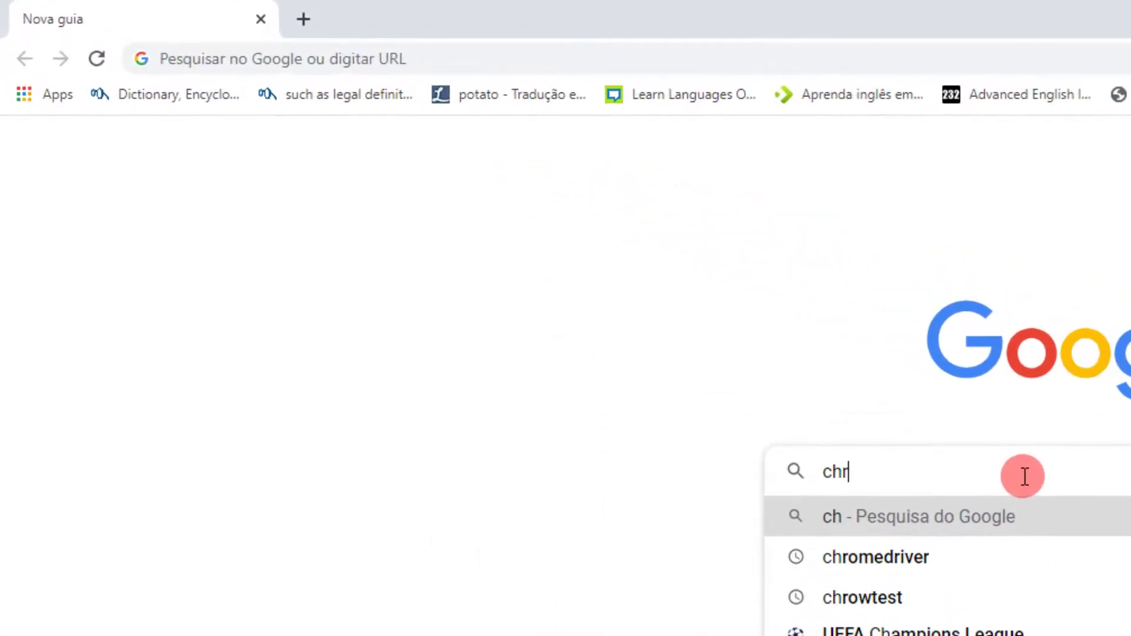
{"action": "type", "text": "omedrive"}
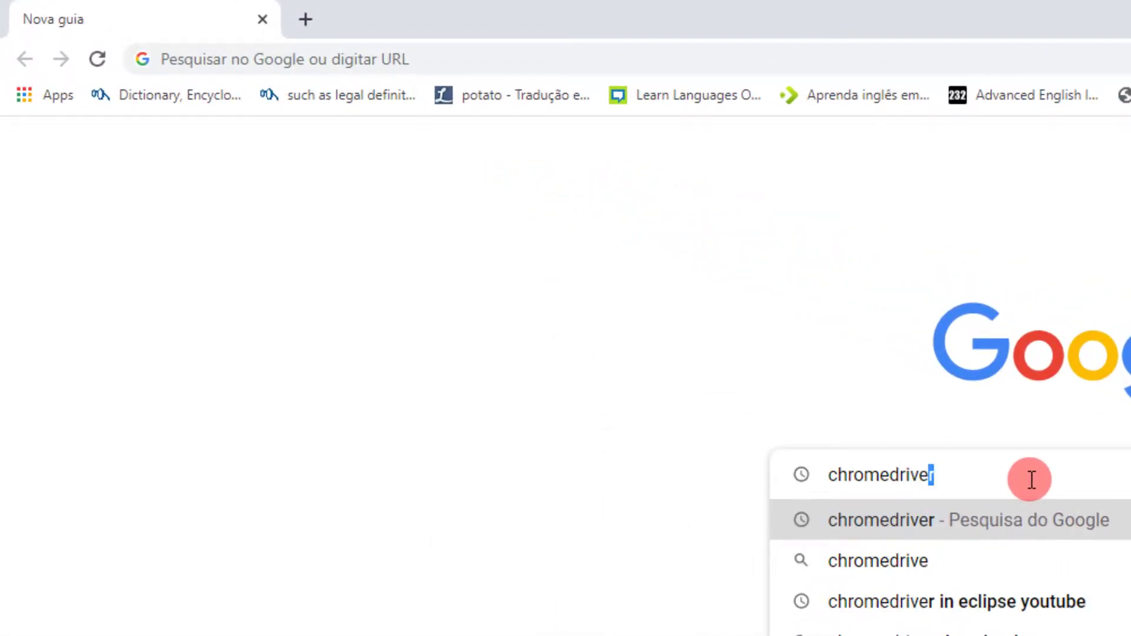
{"action": "type", "text": "r"}
{"action": "key", "text": "Return"}
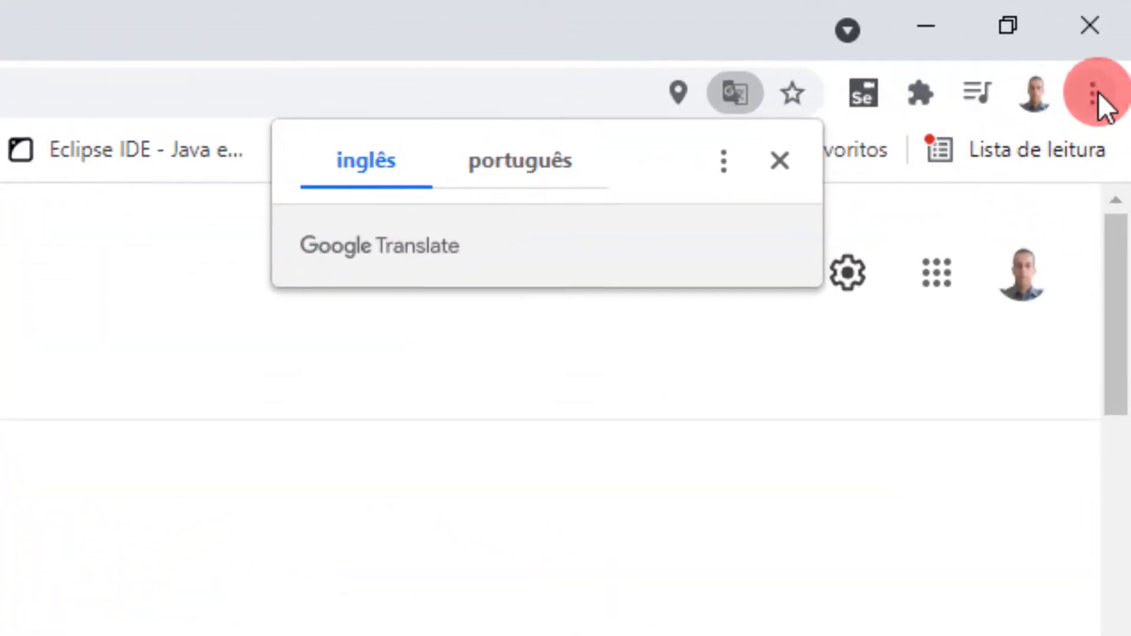
Step: Open Chrome's About page showing version 91.0.4472.124 and select the major version 91
{"action": "left_click", "coordinate": [1097, 92]}
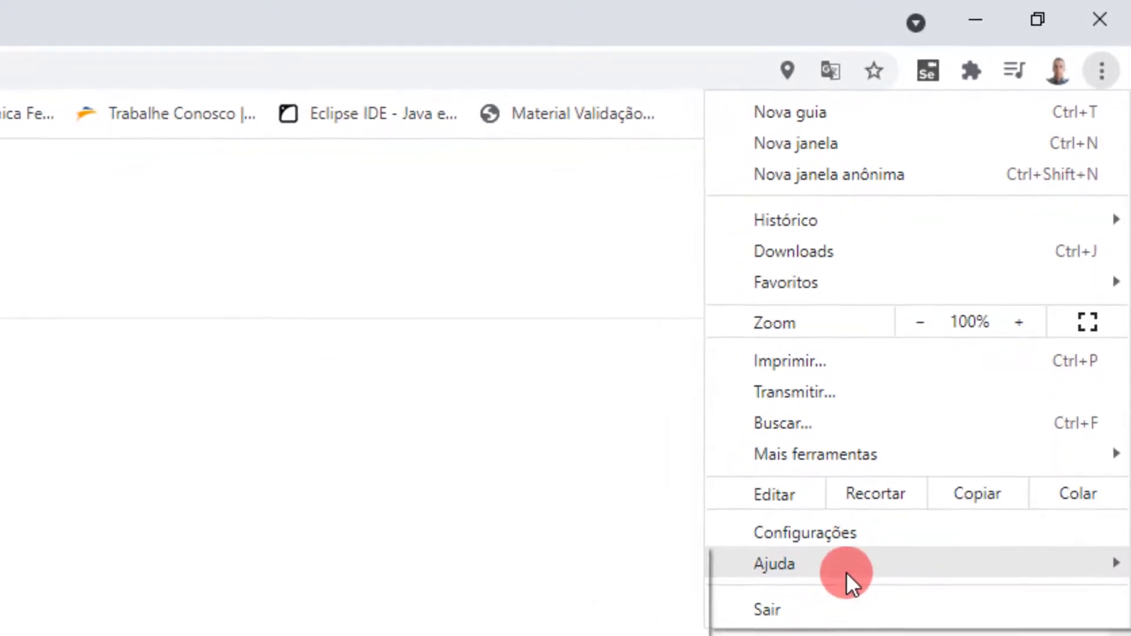
{"action": "mouse_move", "coordinate": [776, 563]}
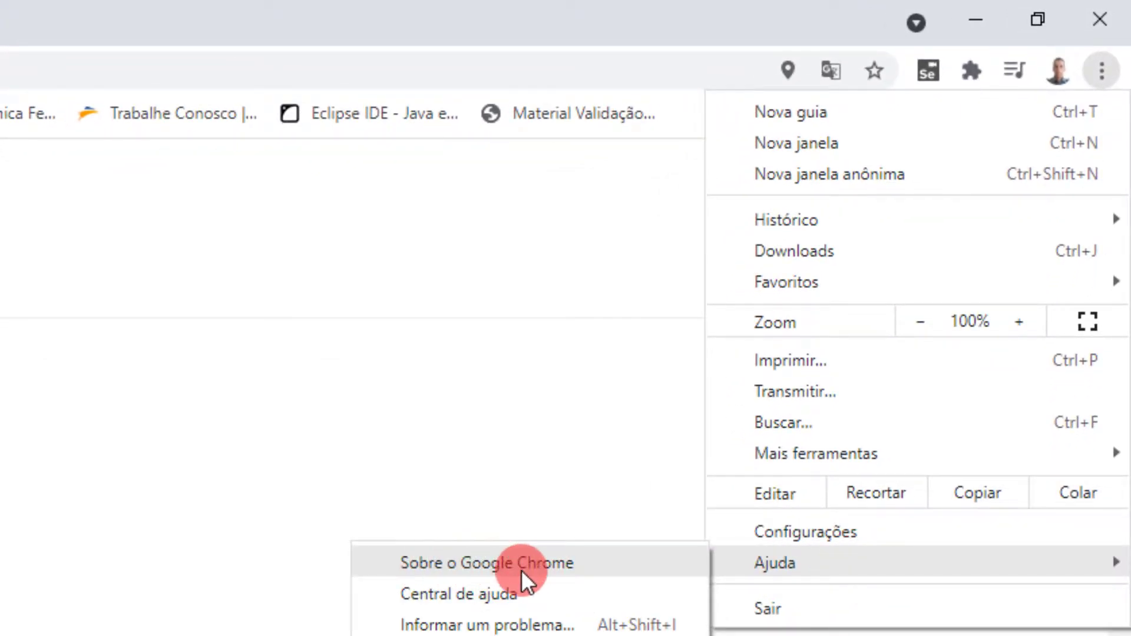
{"action": "left_click", "coordinate": [526, 567]}
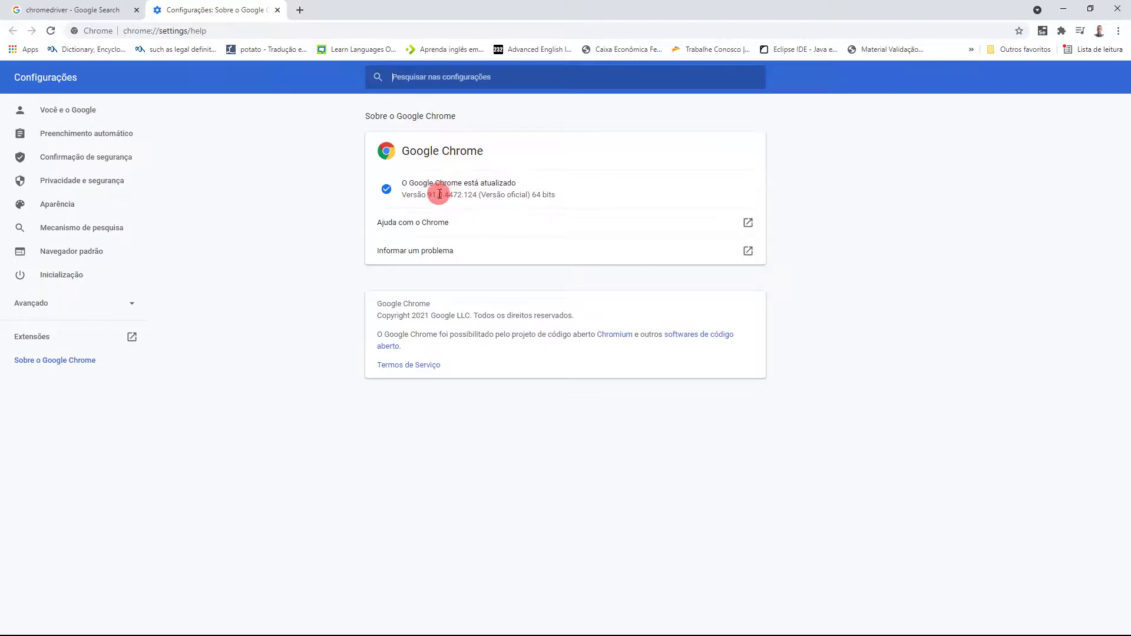
{"action": "left_click_drag", "start_coordinate": [440, 193], "coordinate": [411, 195]}
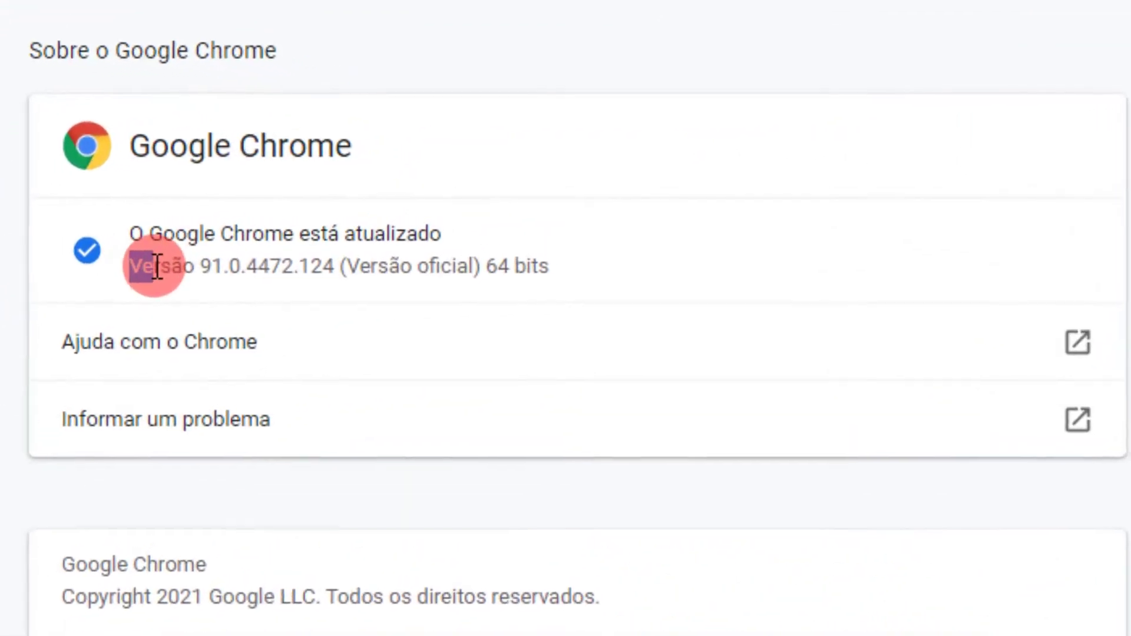
{"action": "left_click_drag", "start_coordinate": [157, 267], "coordinate": [218, 276]}
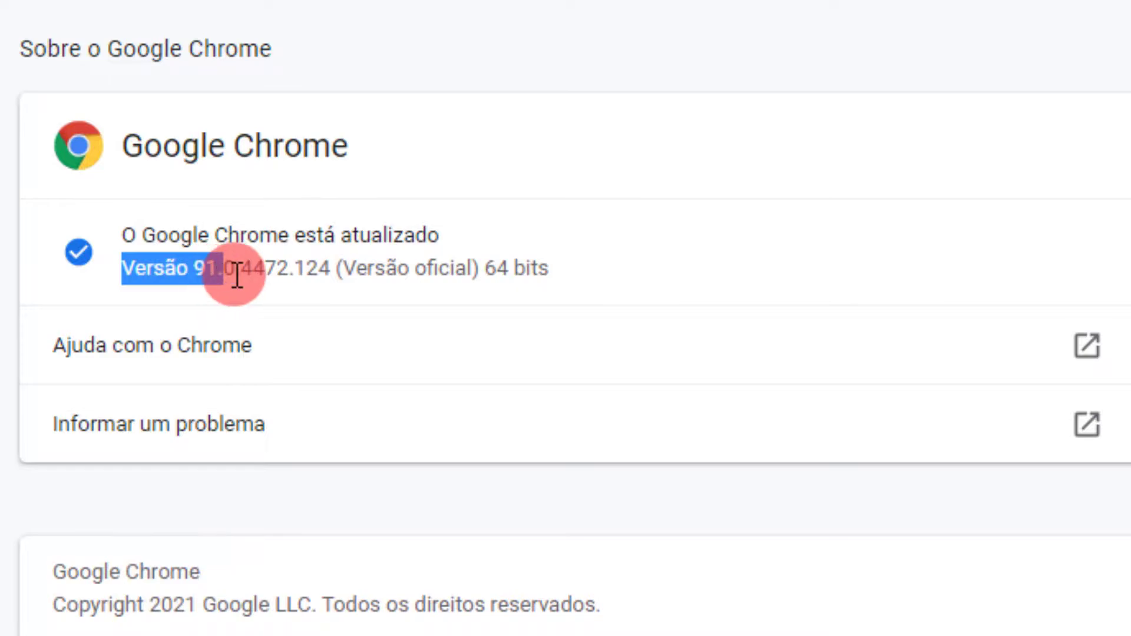
{"action": "mouse_move", "coordinate": [218, 275]}
{"action": "left_mouse_down"}
{"action": "mouse_move", "coordinate": [295, 248]}
{"action": "mouse_move", "coordinate": [241, 271]}
{"action": "mouse_move", "coordinate": [355, 243]}
{"action": "left_mouse_up"}
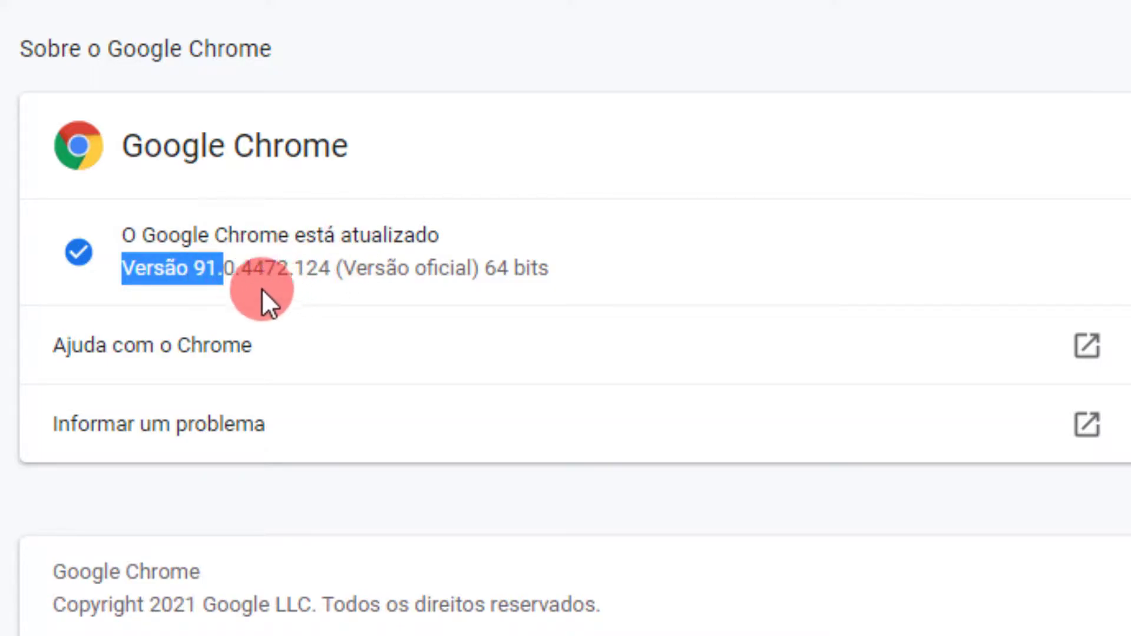
{"action": "left_click", "coordinate": [218, 270]}
{"action": "double_click", "coordinate": [204, 264]}
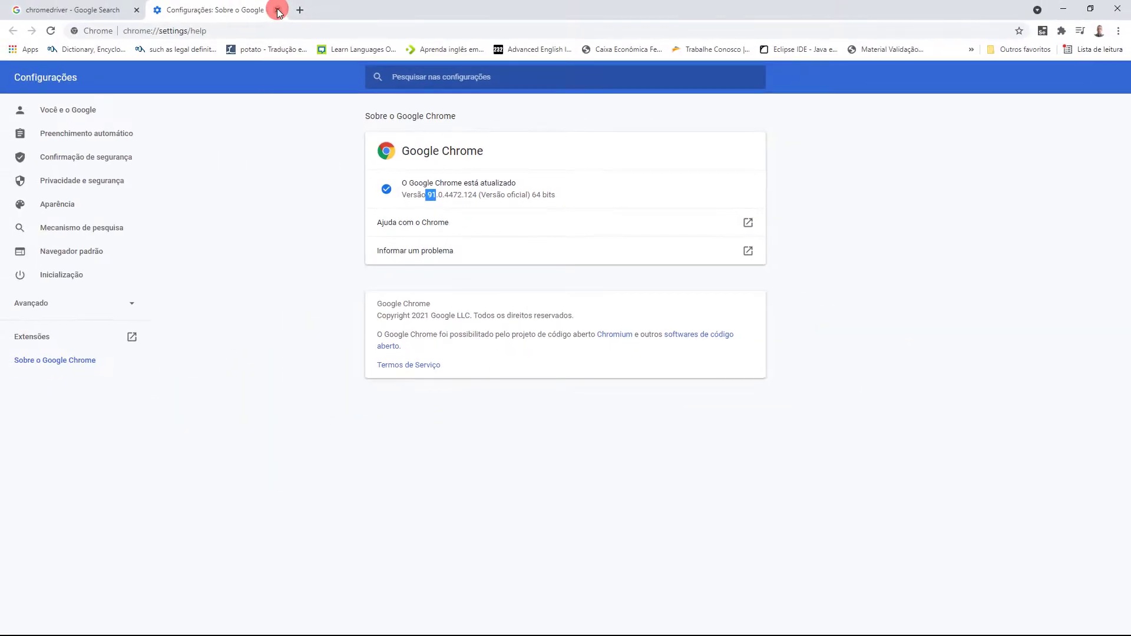
Step: Close the About tab and open the official ChromeDriver site zoomed to 150%
{"action": "left_click", "coordinate": [278, 10]}
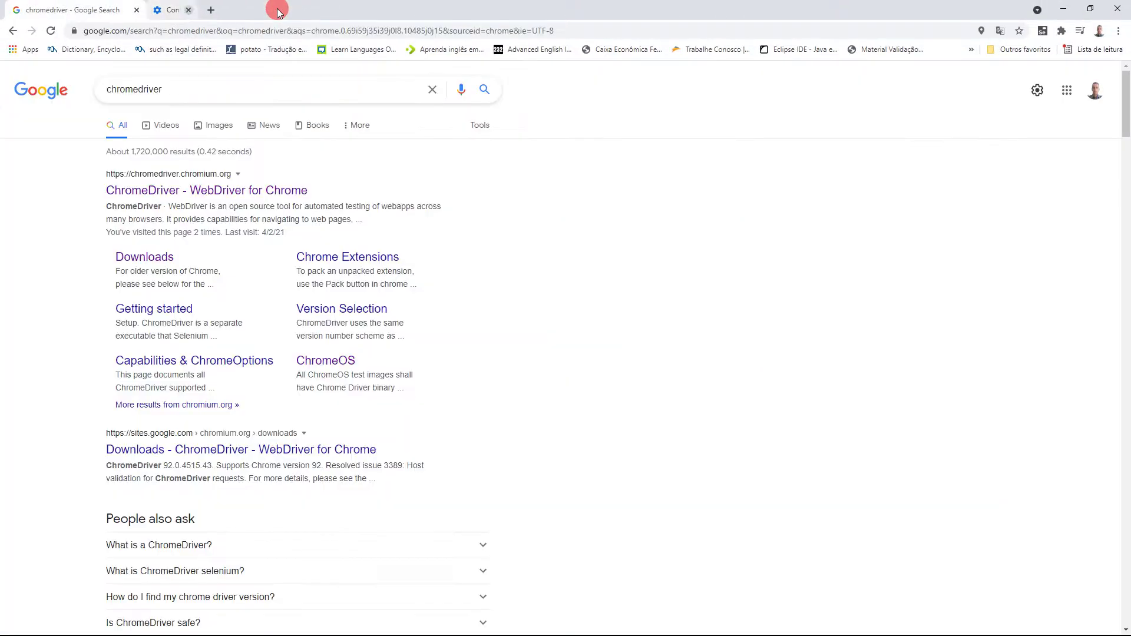
{"action": "left_click", "coordinate": [250, 191]}
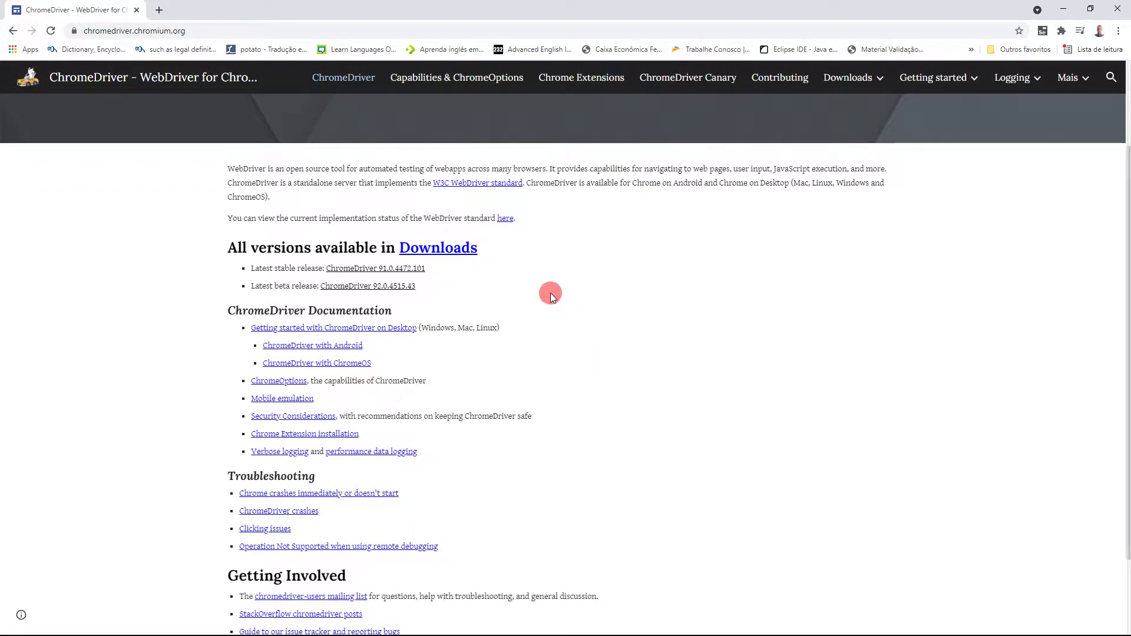
{"action": "key", "text": "ctrl+plus"}
{"action": "key", "text": "ctrl+plus"}
{"action": "key", "text": "ctrl+plus"}
{"action": "scroll", "coordinate": [472, 332], "scroll_direction": "down", "scroll_amount": 2}
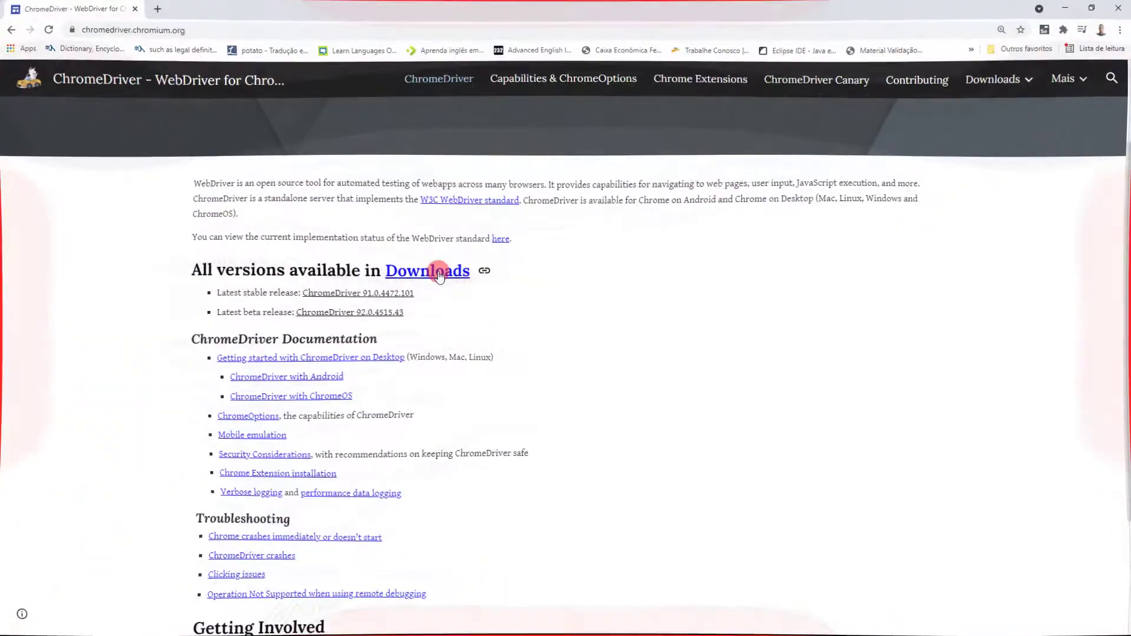
Step: Go to the ChromeDriver downloads page and scroll through the current releases
{"action": "left_click", "coordinate": [439, 272]}
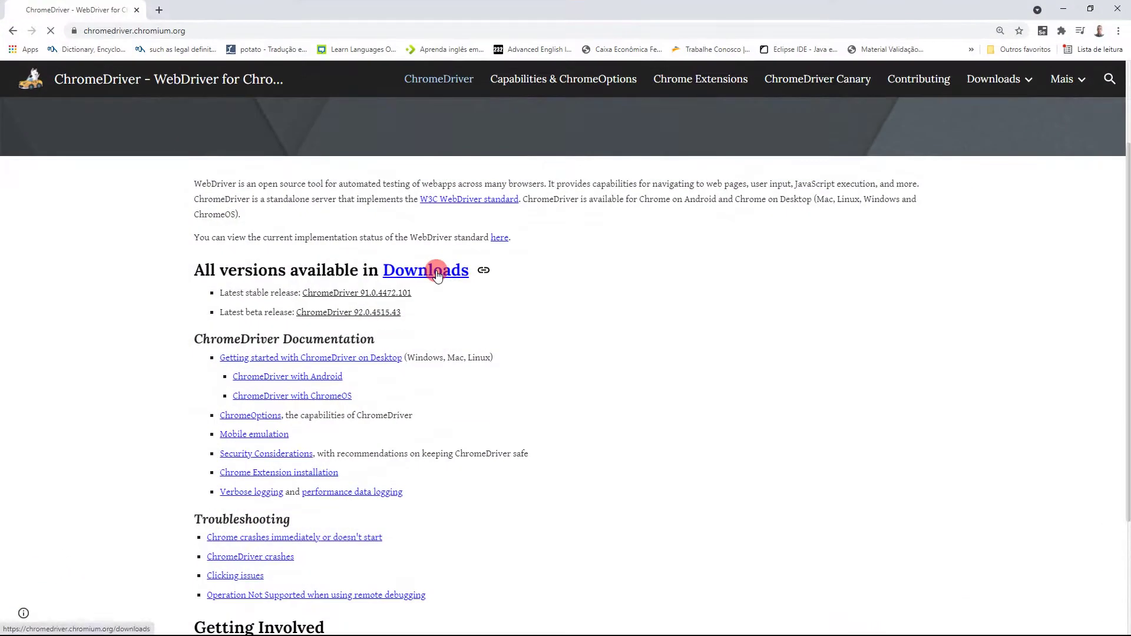
{"action": "scroll", "coordinate": [603, 354], "scroll_direction": "down", "scroll_amount": 2}
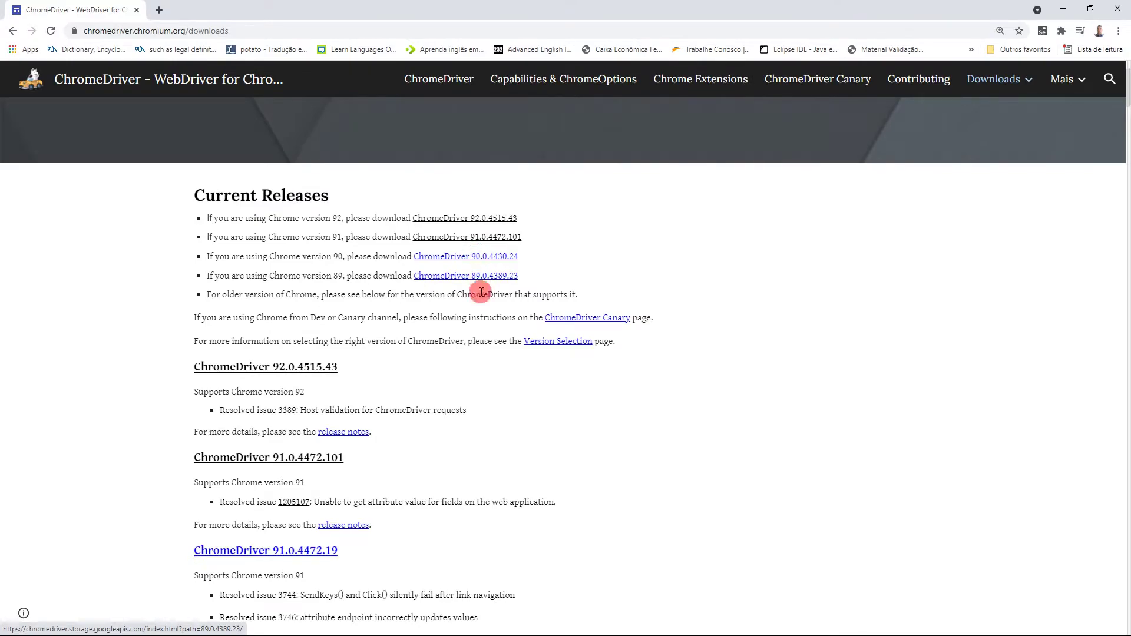
{"action": "scroll", "coordinate": [479, 315], "scroll_direction": "down", "scroll_amount": 1}
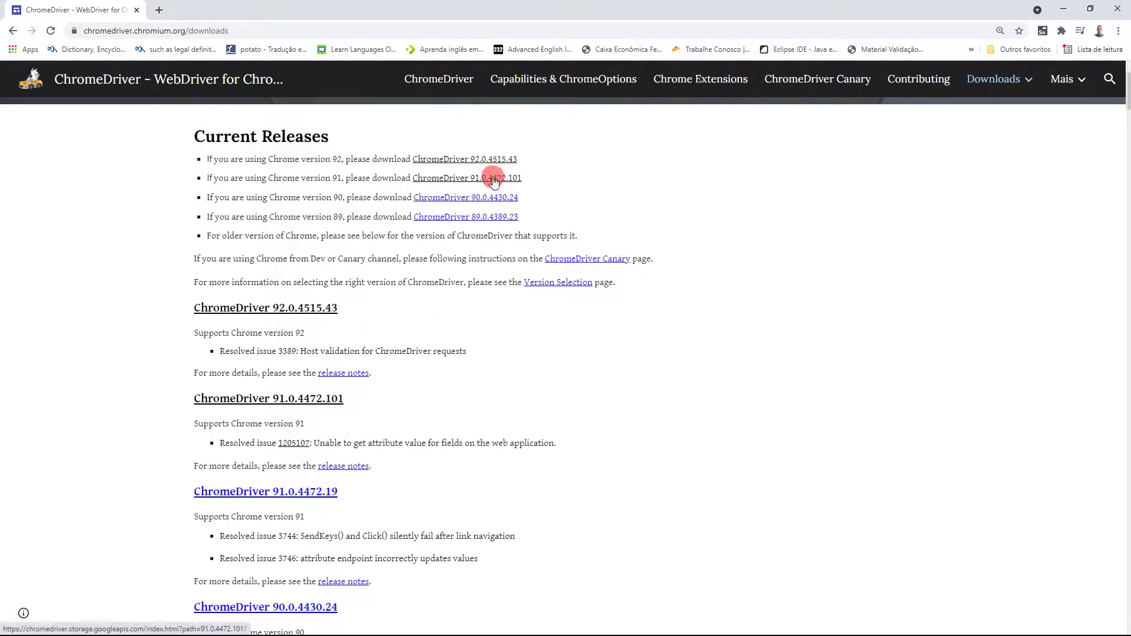
Step: Download chromedriver_win32.zip from the ChromeDriver 91.0.4472.19 file listing
{"action": "left_click", "coordinate": [301, 492]}
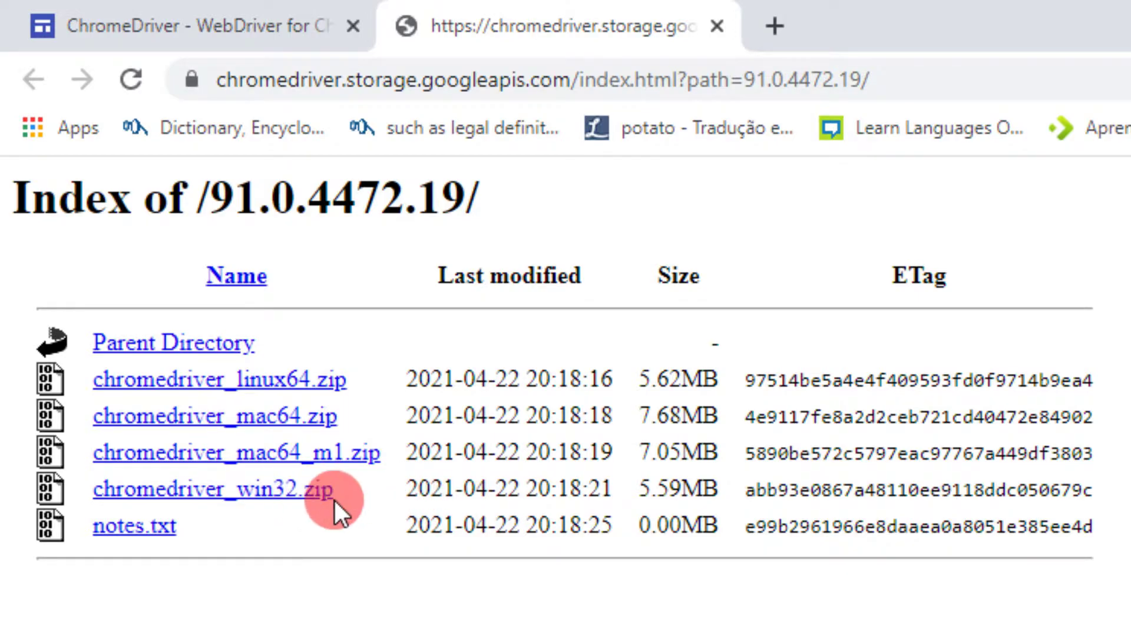
{"action": "left_click", "coordinate": [266, 492]}
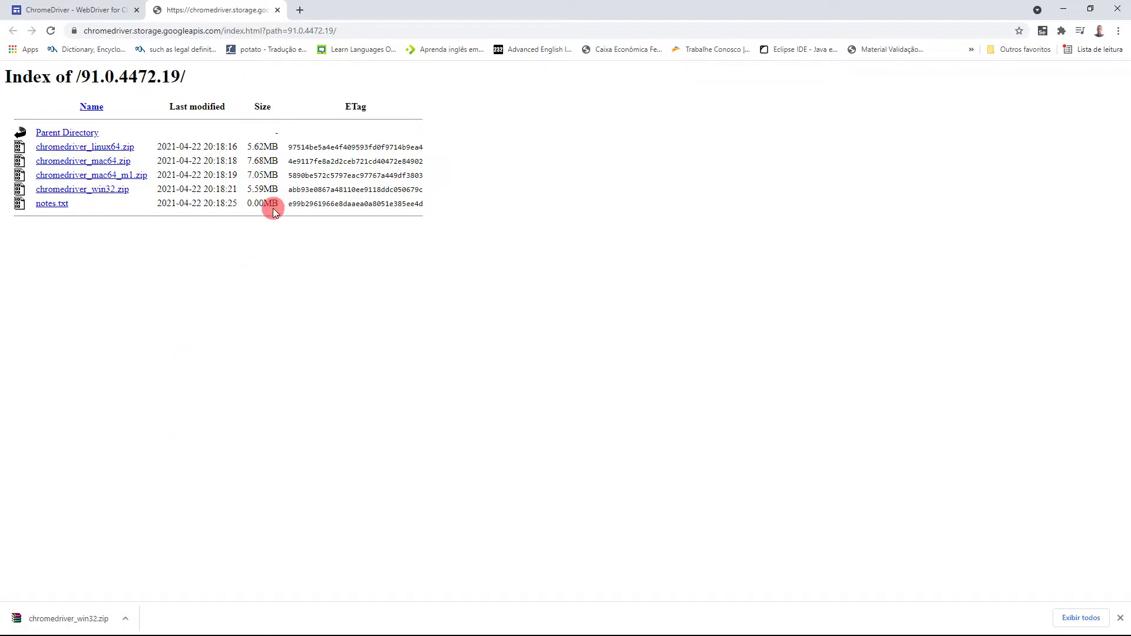
{"action": "left_click", "coordinate": [300, 10]}
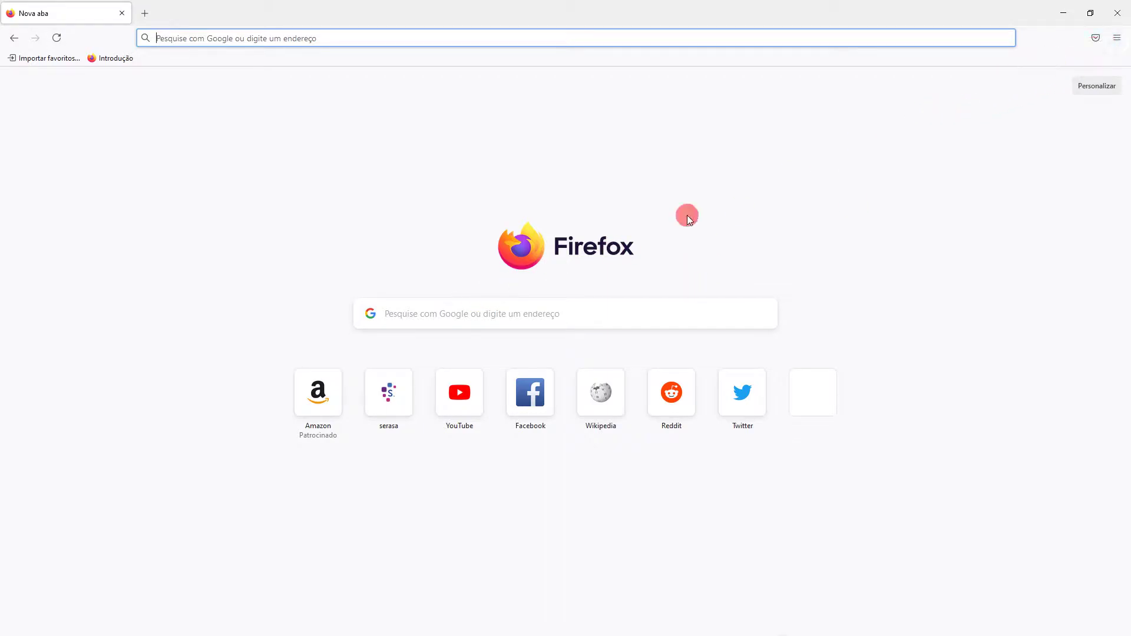
Step: Check the installed Firefox version (89.0.2, 64-bit) in the About Mozilla Firefox window
{"action": "left_click", "coordinate": [1116, 41]}
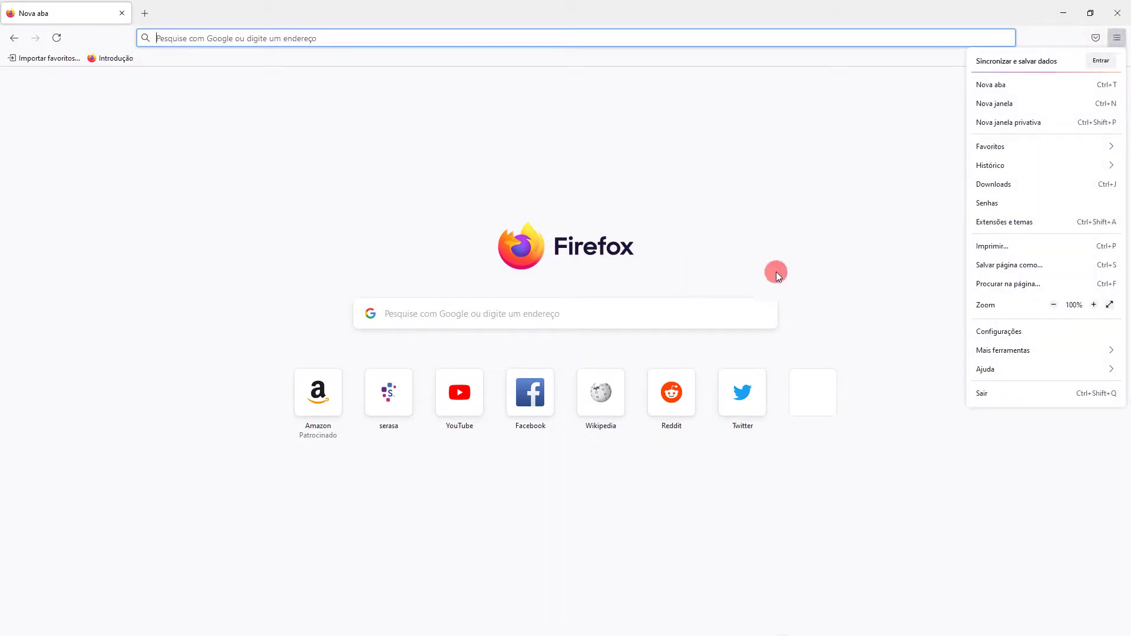
{"action": "left_click", "coordinate": [1001, 369]}
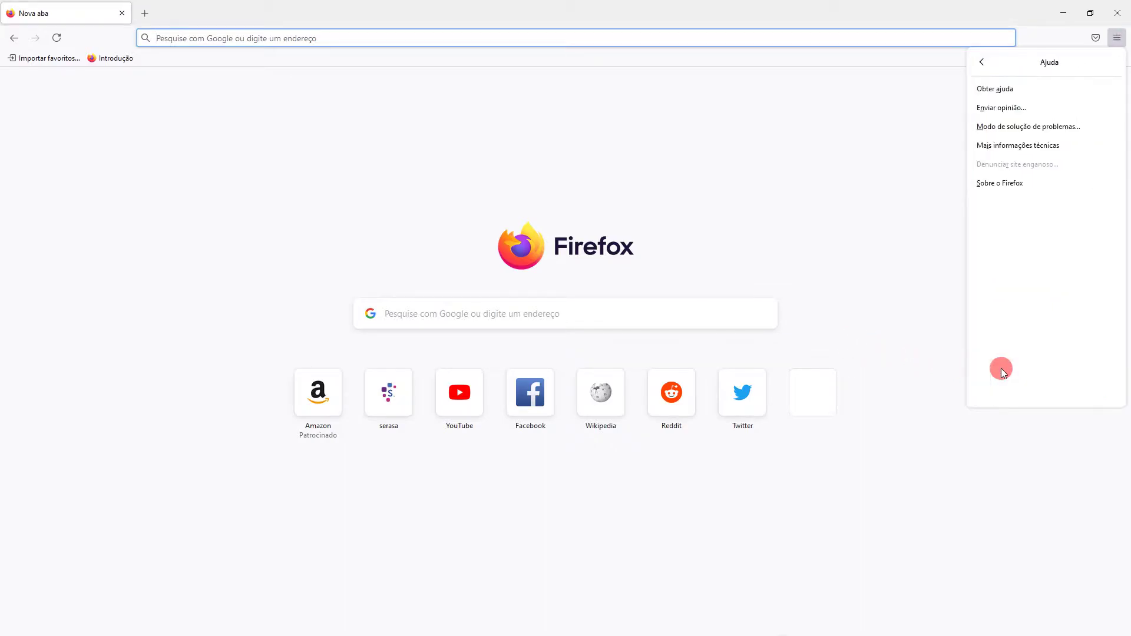
{"action": "left_click", "coordinate": [1002, 189]}
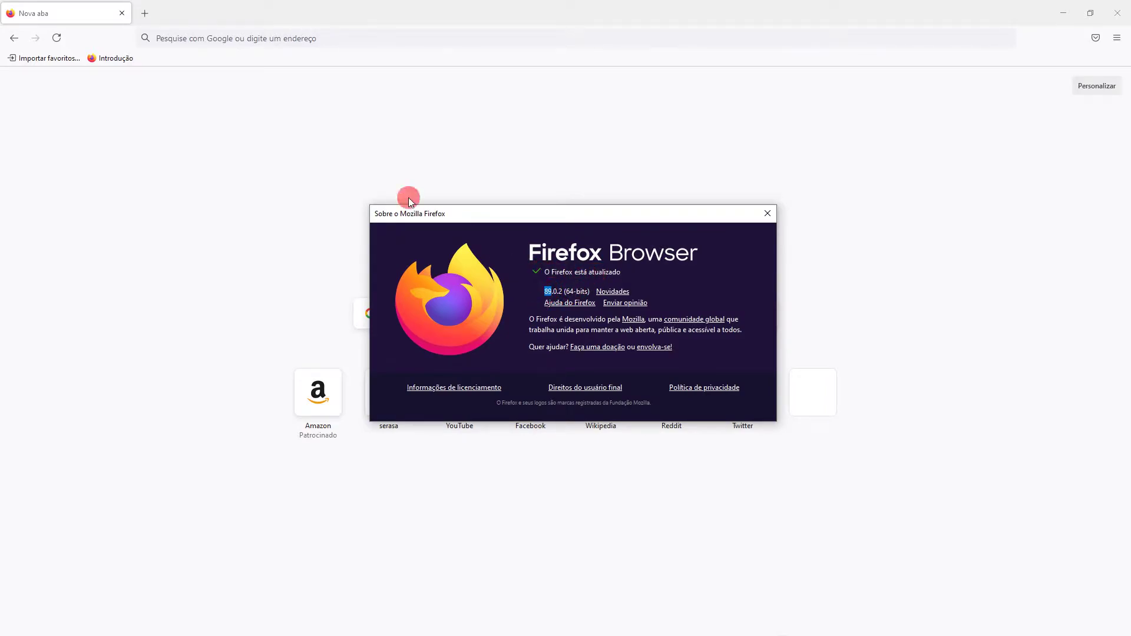
{"action": "left_click", "coordinate": [145, 13]}
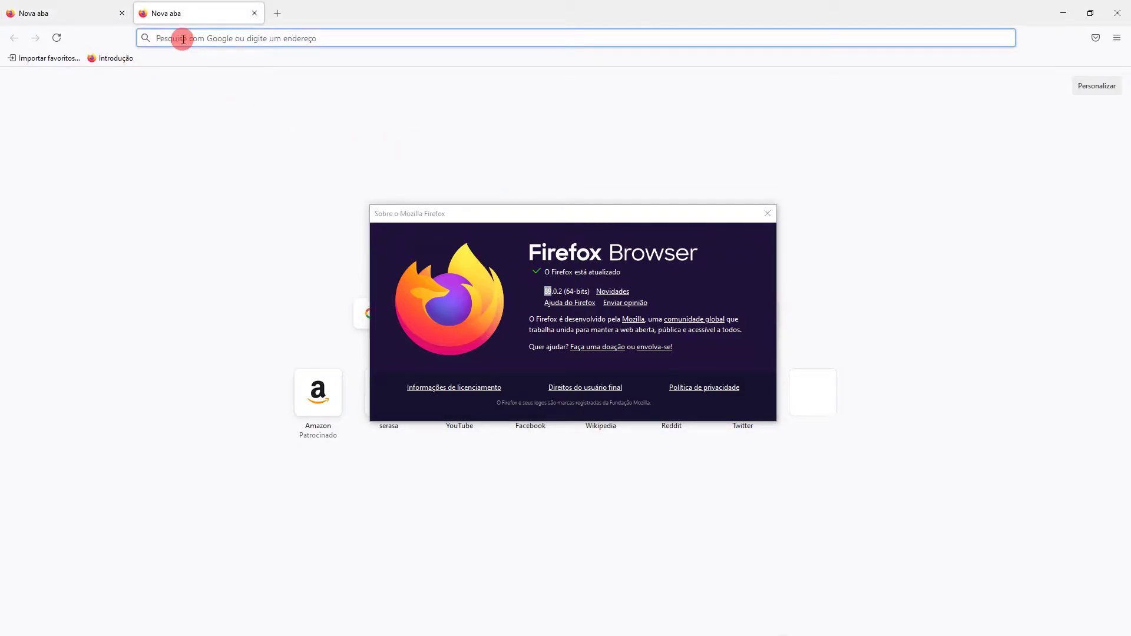
Step: Search the web for 'driver firefox selenium', fixing the typo in the query
{"action": "left_click", "coordinate": [183, 38]}
{"action": "type", "text": "dri"}
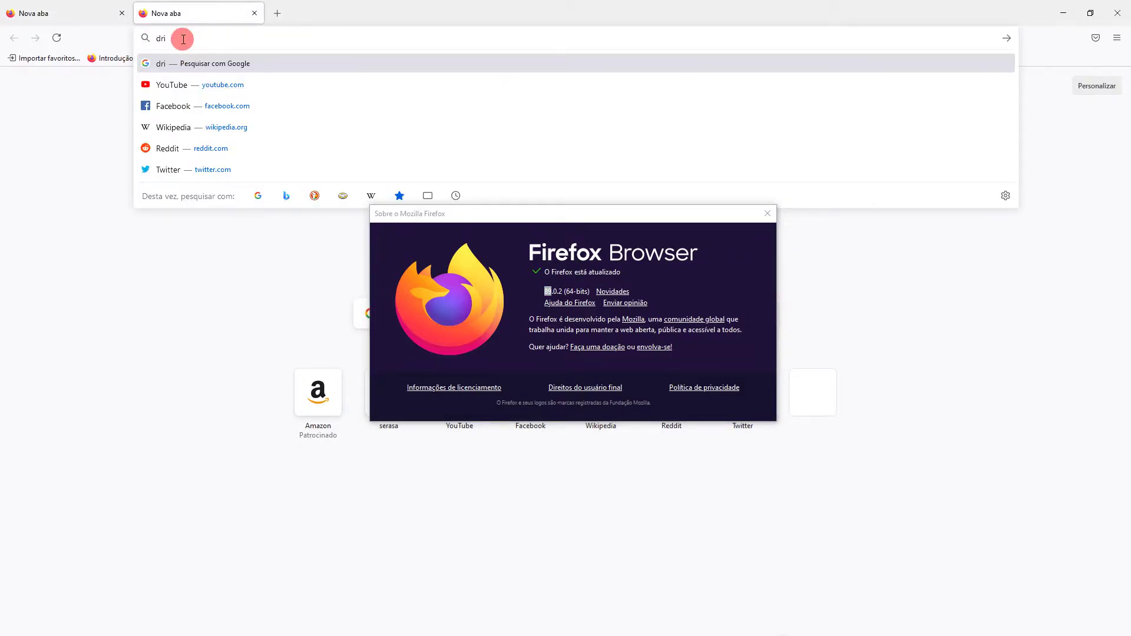
{"action": "type", "text": "ver fireo"}
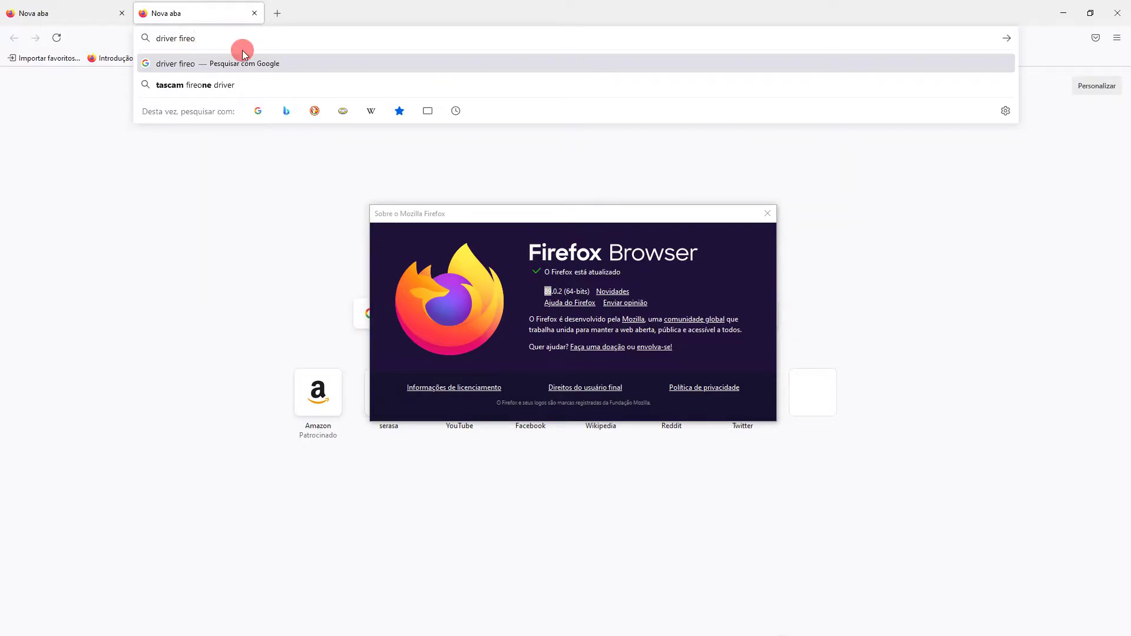
{"action": "key", "text": "BackSpace"}
{"action": "type", "text": "fox selenium"}
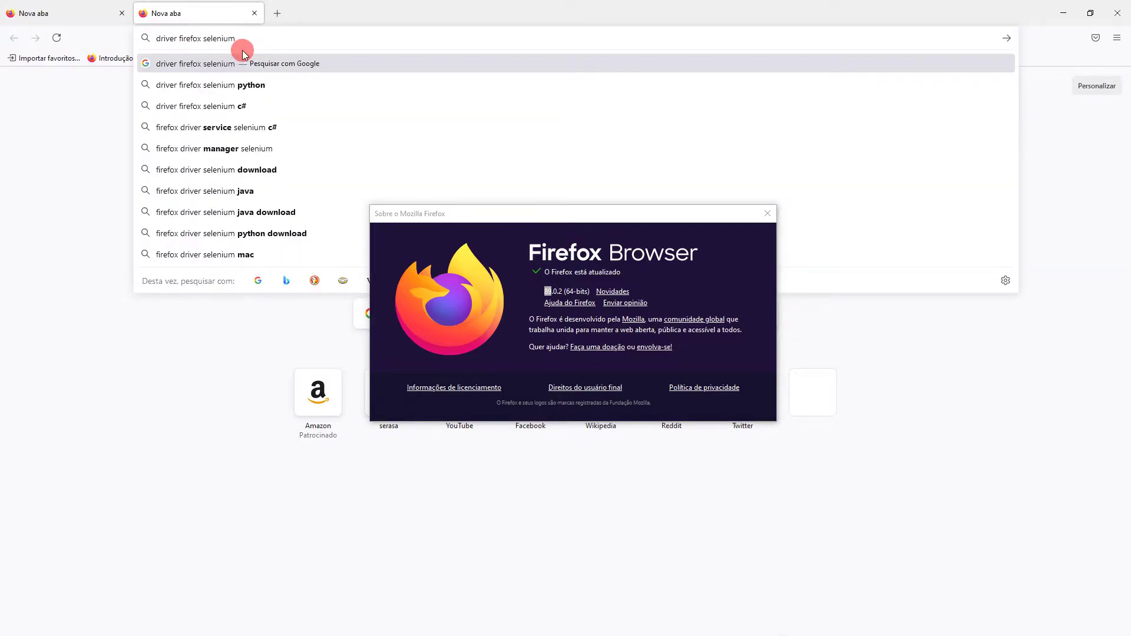
{"action": "key", "text": "Return"}
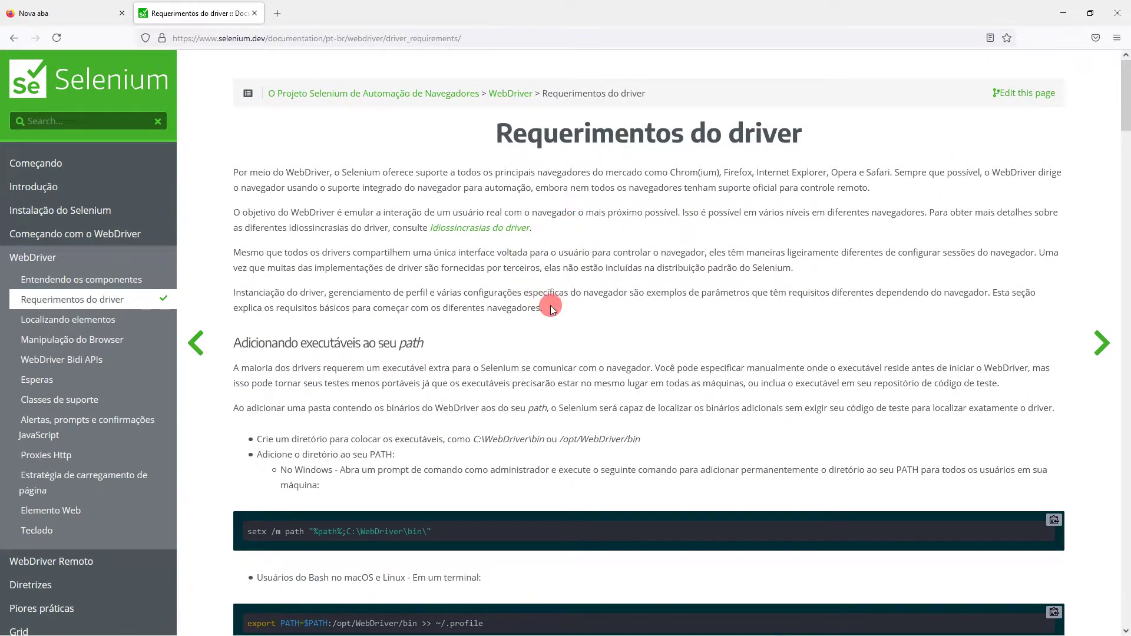
Step: Open the Entendendo os componentes page and enlarge its WebDriver–Driver–Browser diagram
{"action": "scroll", "coordinate": [552, 312], "scroll_direction": "down", "scroll_amount": 3}
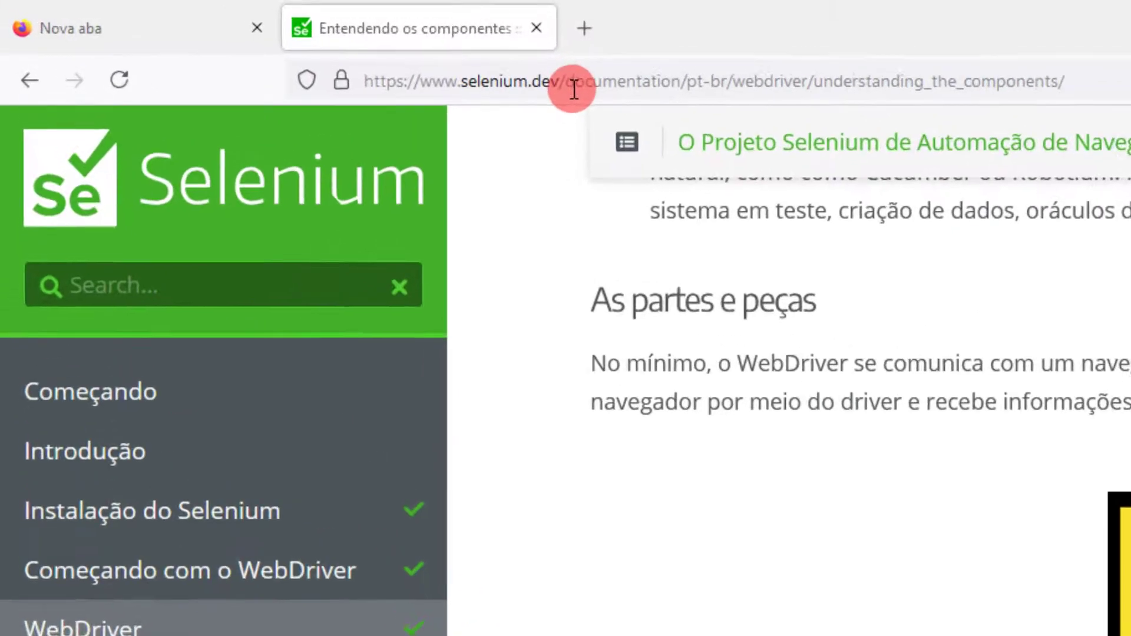
{"action": "left_click", "coordinate": [274, 38]}
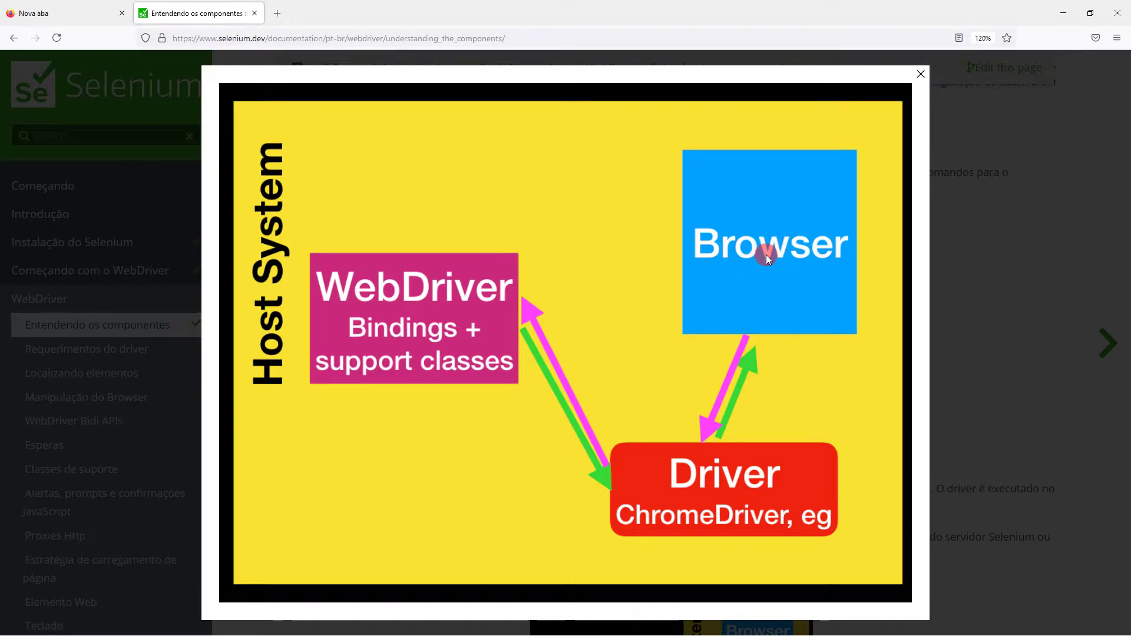
Step: Close the enlarged diagram and read down to the 'Onde frameworks se encaixam' section
{"action": "left_click", "coordinate": [765, 257]}
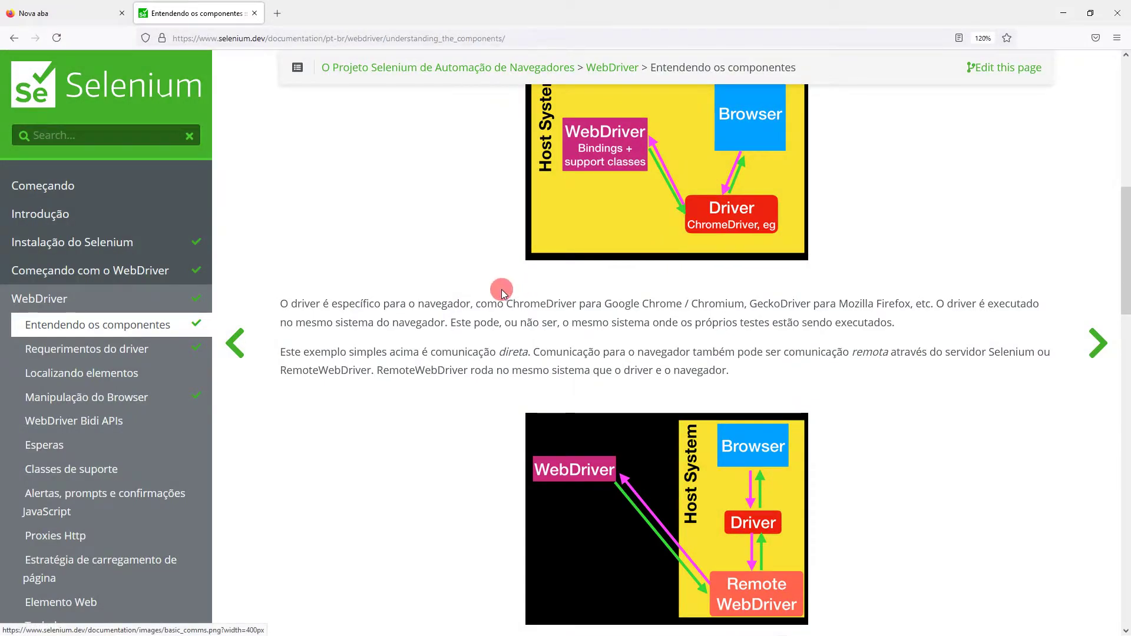
{"action": "left_click_drag", "start_coordinate": [282, 301], "coordinate": [458, 304]}
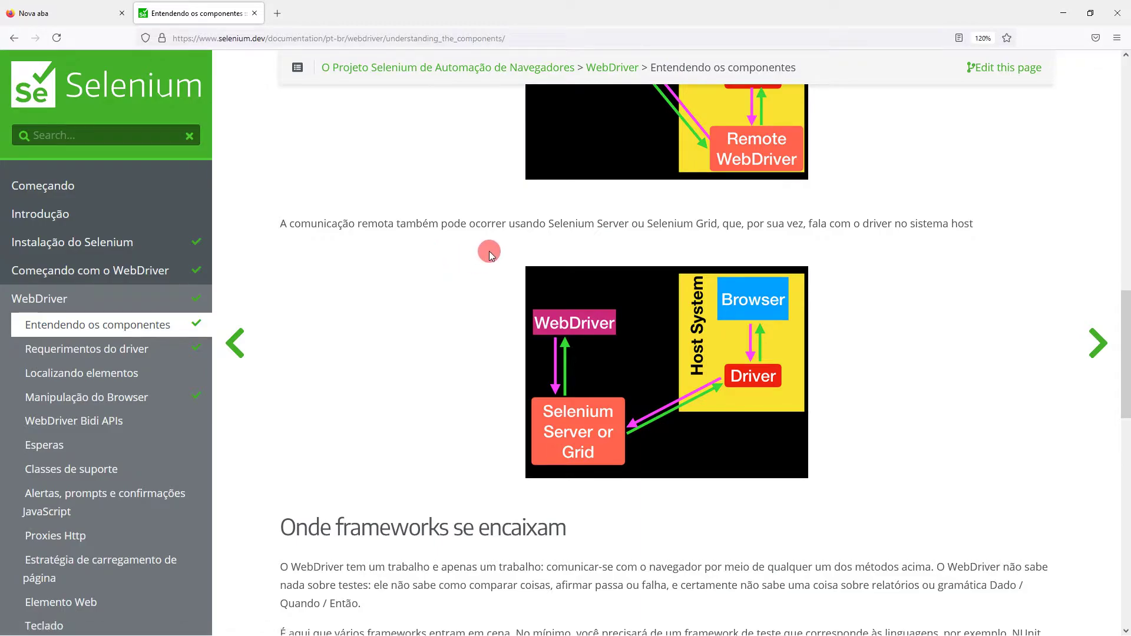
{"action": "scroll", "coordinate": [500, 244], "scroll_direction": "down", "scroll_amount": 3}
{"action": "scroll", "coordinate": [507, 241], "scroll_direction": "down", "scroll_amount": 3}
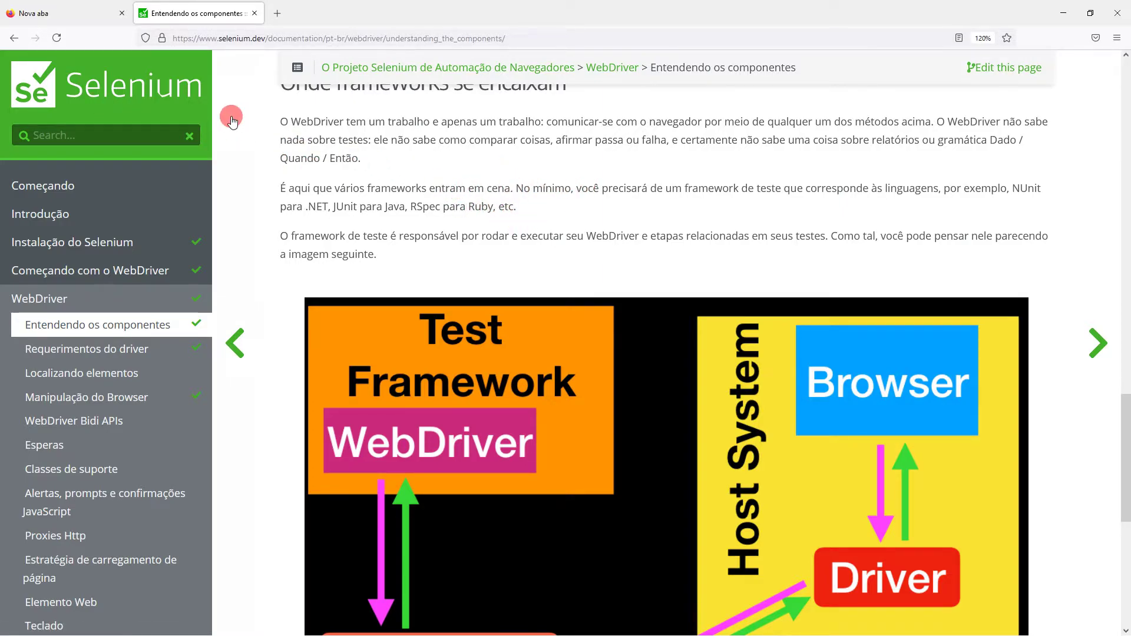
Step: Open the Chromium/Chrome Downloads index from the Requerimentos do driver Quick reference table
{"action": "left_click", "coordinate": [81, 347]}
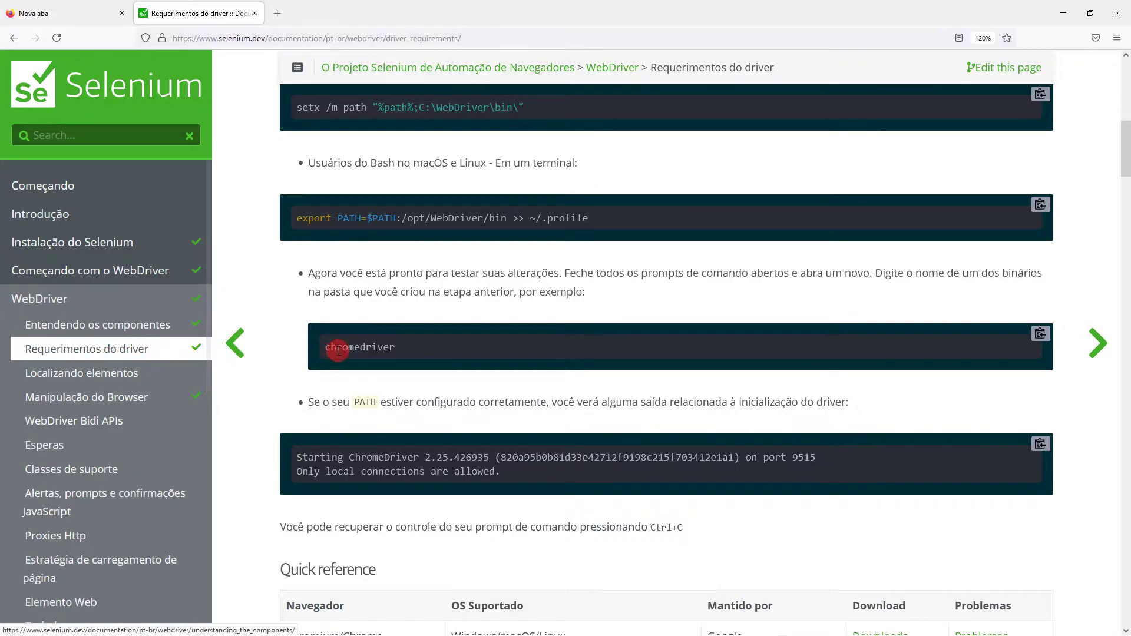
{"action": "scroll", "coordinate": [347, 297], "scroll_direction": "down", "scroll_amount": 5}
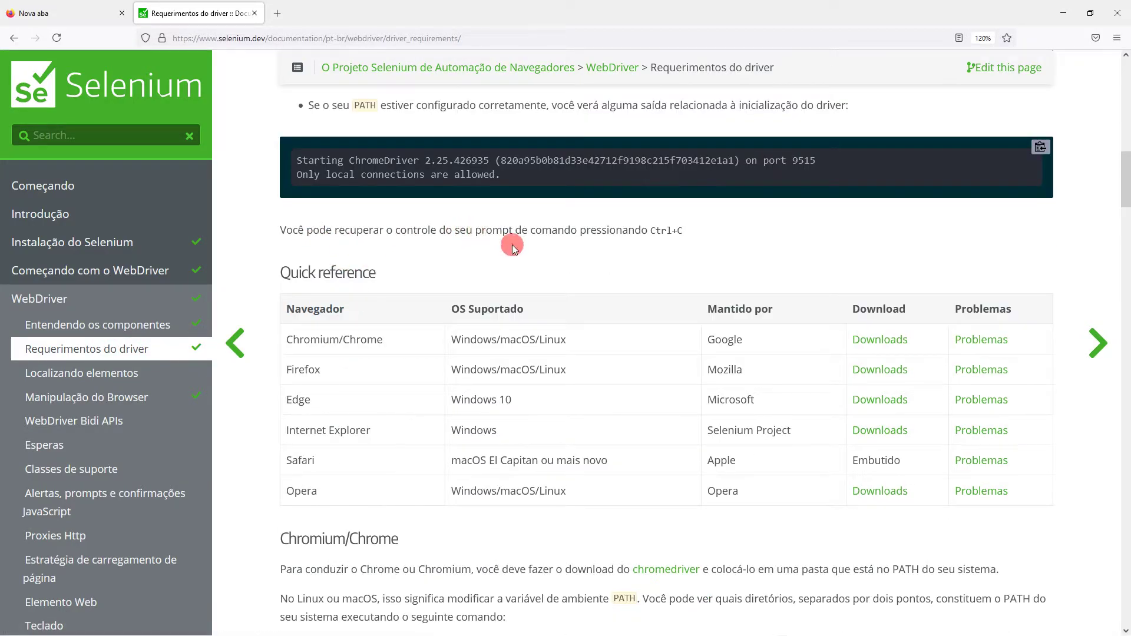
{"action": "scroll", "coordinate": [511, 273], "scroll_direction": "down", "scroll_amount": 1}
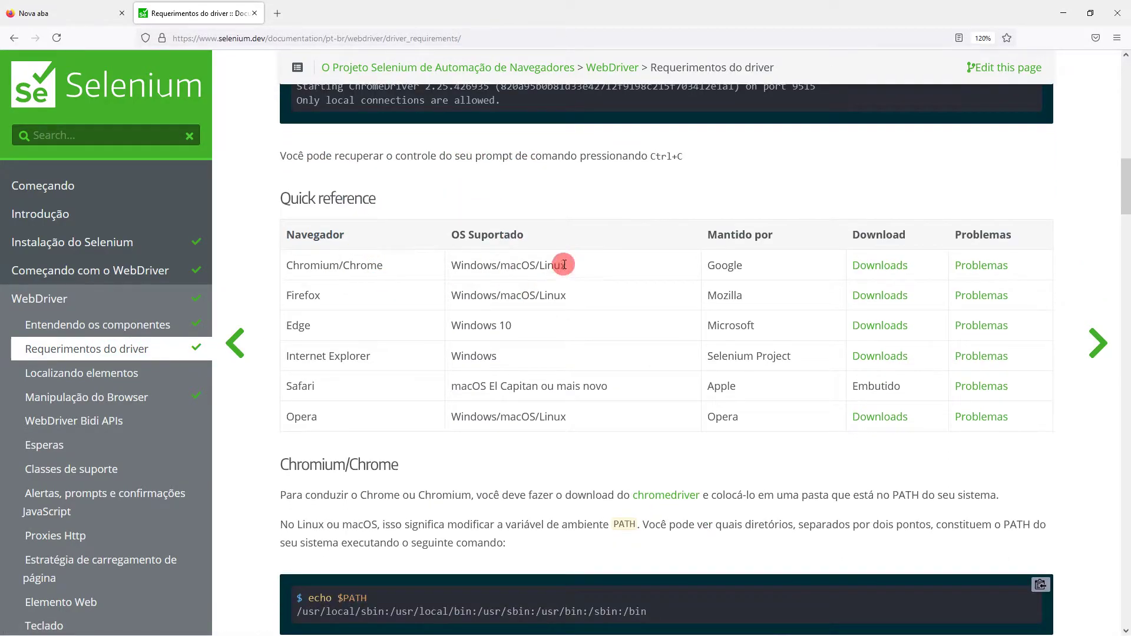
{"action": "scroll", "coordinate": [698, 277], "scroll_direction": "up", "scroll_amount": 1}
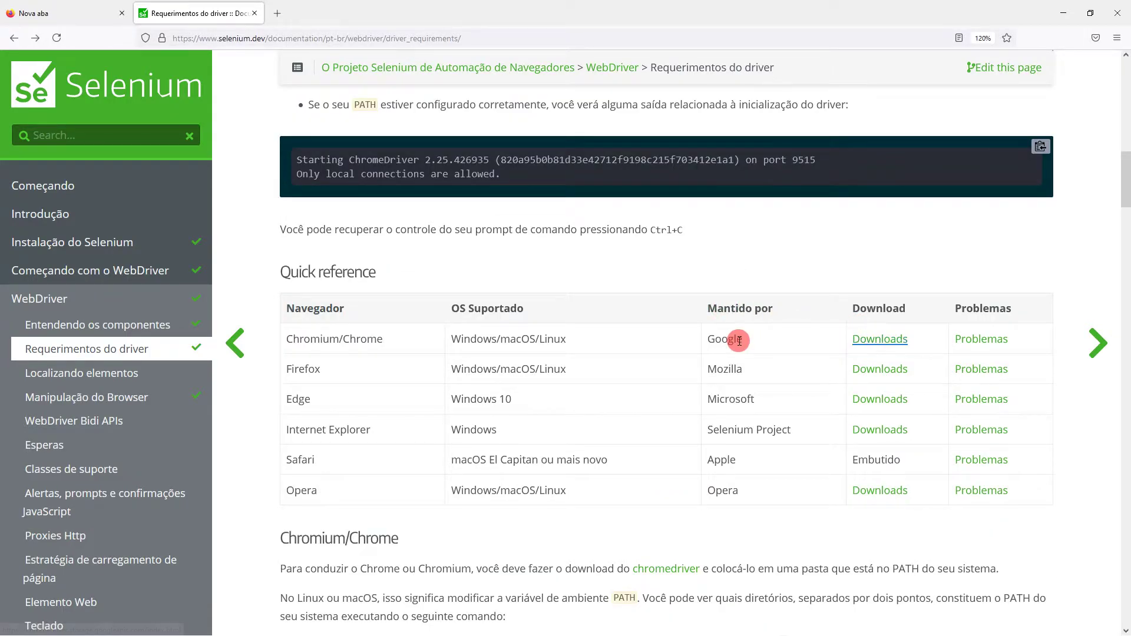
{"action": "scroll", "coordinate": [701, 296], "scroll_direction": "down", "scroll_amount": 1}
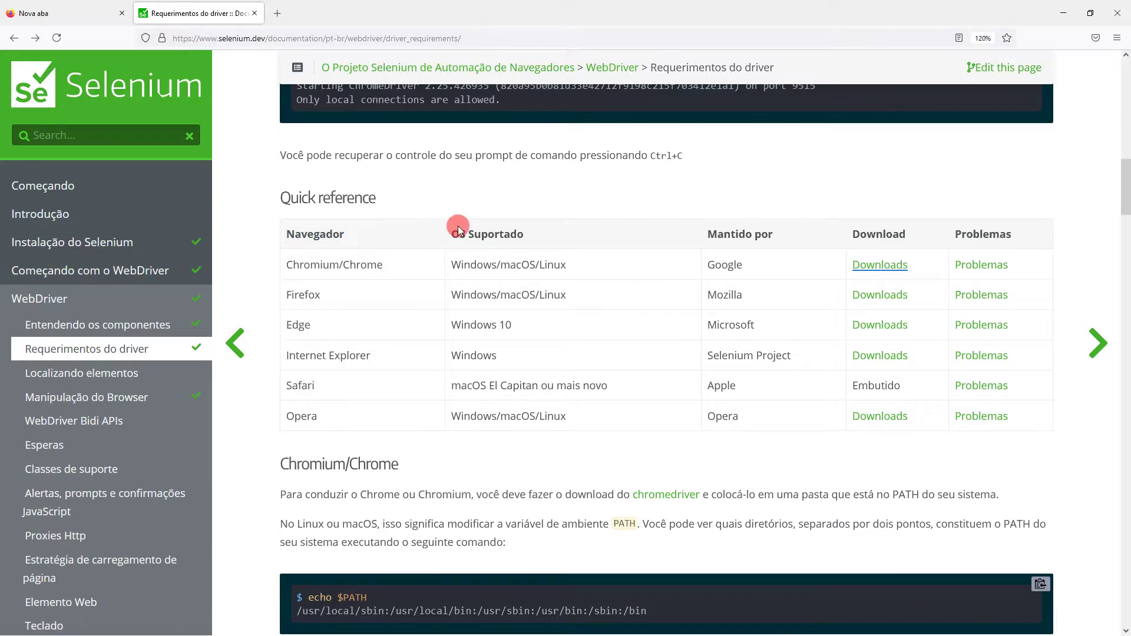
{"action": "double_click", "coordinate": [345, 265]}
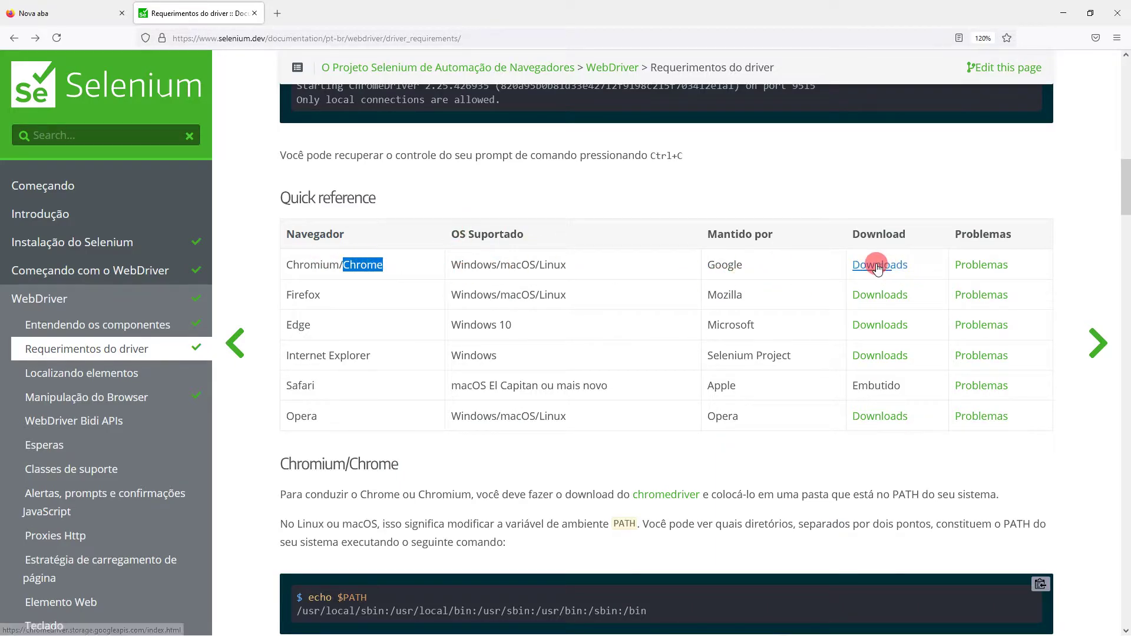
{"action": "left_click", "coordinate": [902, 267]}
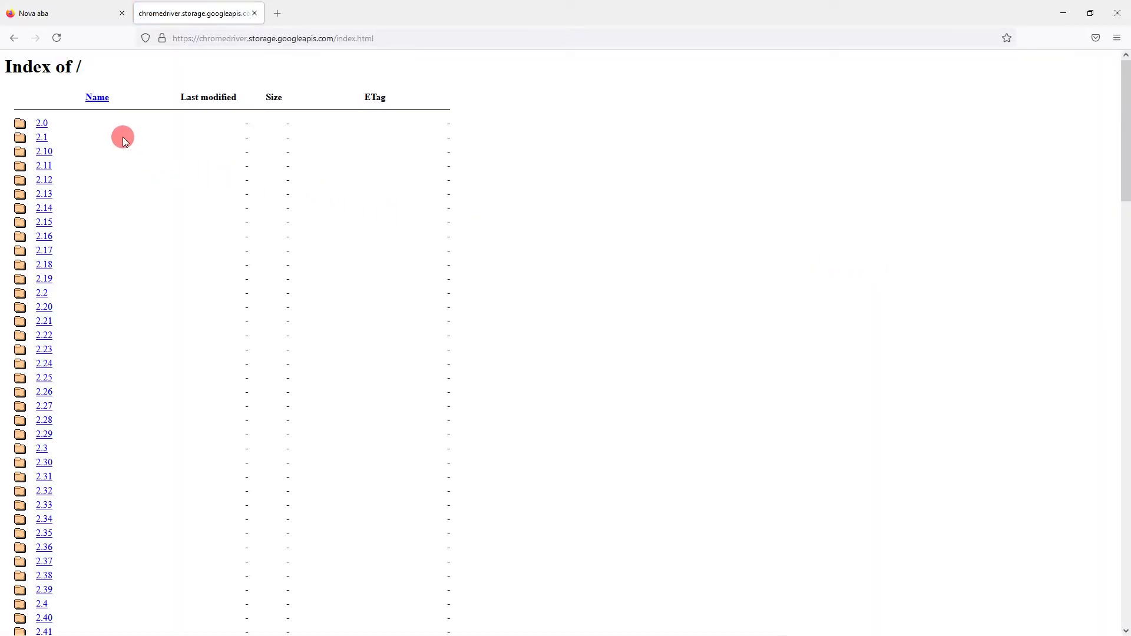
Step: Scroll the chromedriver version index, then return to the Requerimentos do driver Quick reference table
{"action": "scroll", "coordinate": [148, 267], "scroll_direction": "down", "scroll_amount": 5}
{"action": "scroll", "coordinate": [150, 274], "scroll_direction": "down", "scroll_amount": 3}
{"action": "scroll", "coordinate": [150, 271], "scroll_direction": "down", "scroll_amount": 4}
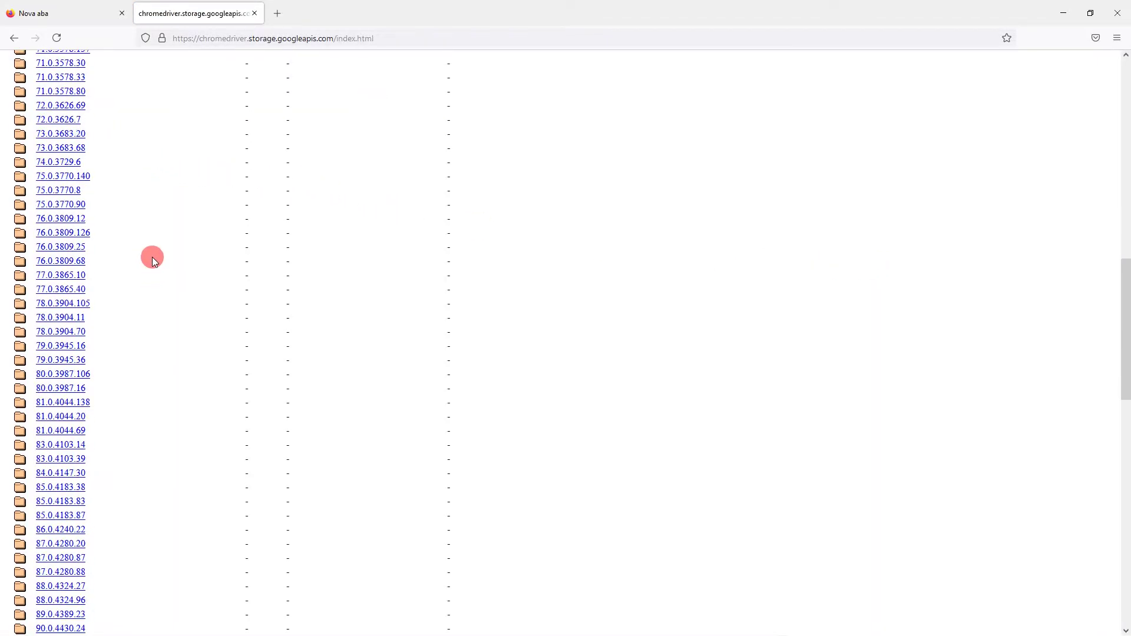
{"action": "scroll", "coordinate": [151, 271], "scroll_direction": "down", "scroll_amount": 4}
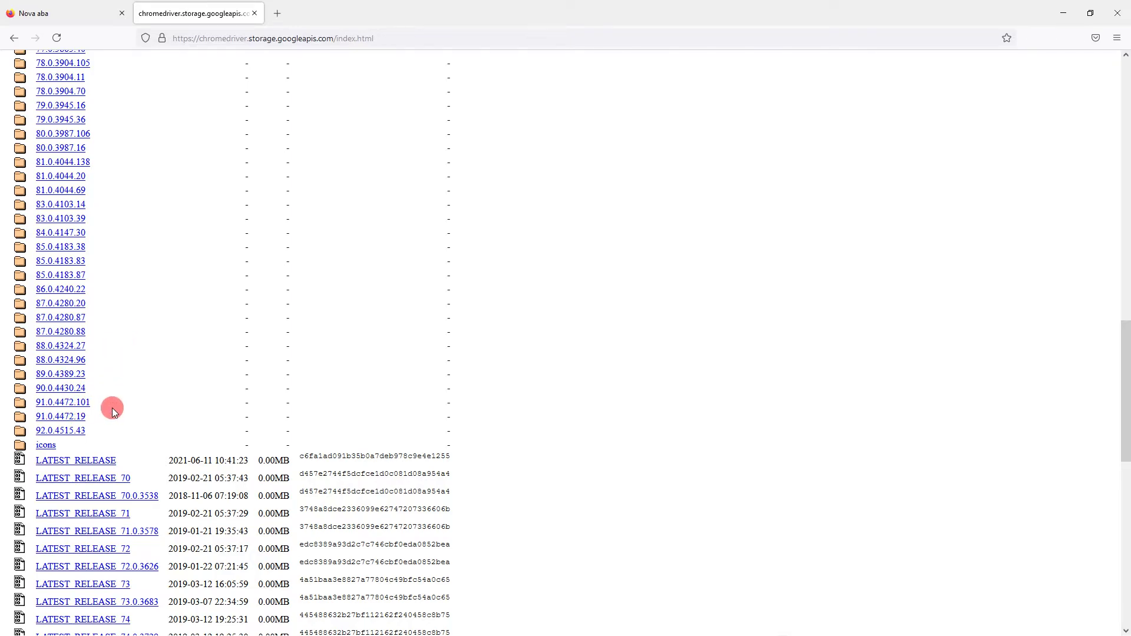
{"action": "scroll", "coordinate": [112, 408], "scroll_direction": "up", "scroll_amount": 4}
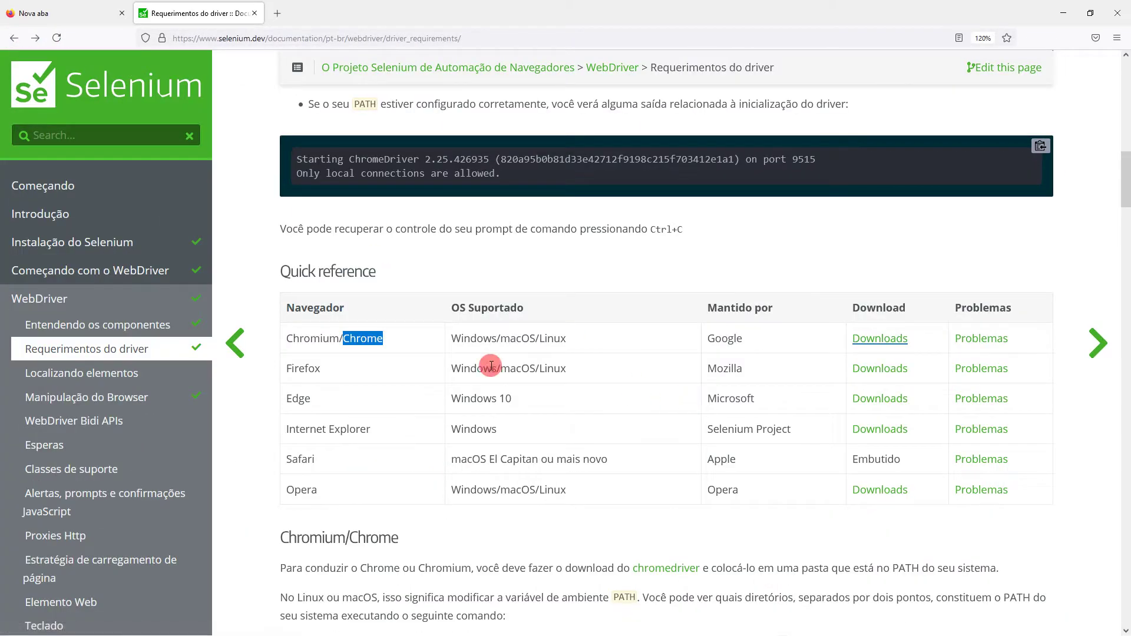
{"action": "scroll", "coordinate": [506, 417], "scroll_direction": "down", "scroll_amount": 4}
{"action": "scroll", "coordinate": [505, 416], "scroll_direction": "down", "scroll_amount": 2}
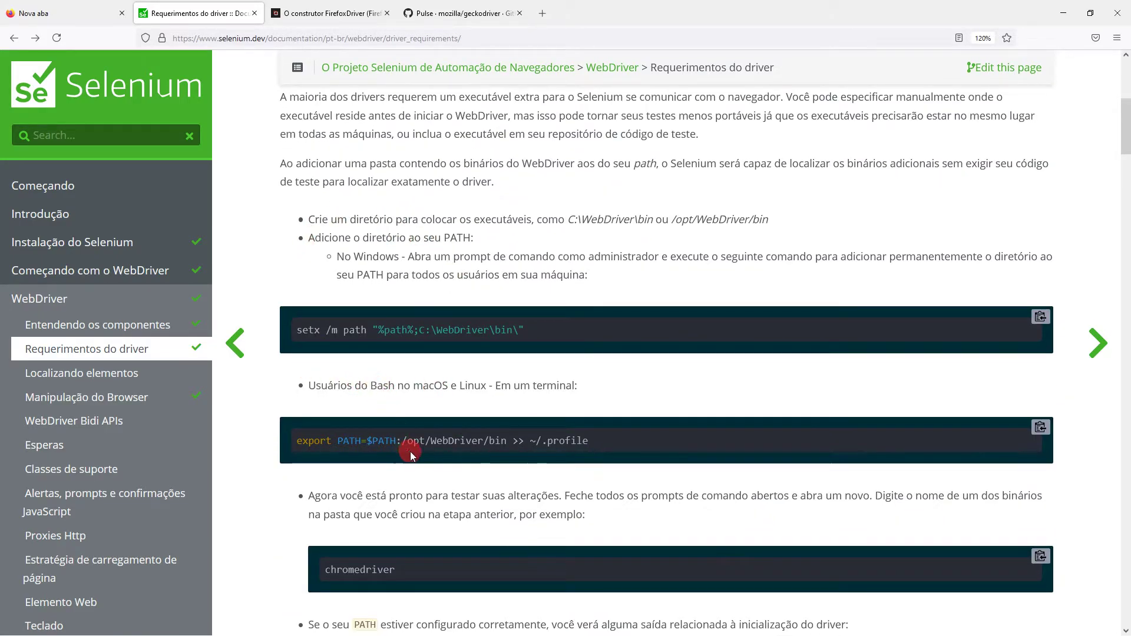
{"action": "scroll", "coordinate": [413, 454], "scroll_direction": "down", "scroll_amount": 3}
{"action": "scroll", "coordinate": [425, 458], "scroll_direction": "down", "scroll_amount": 4}
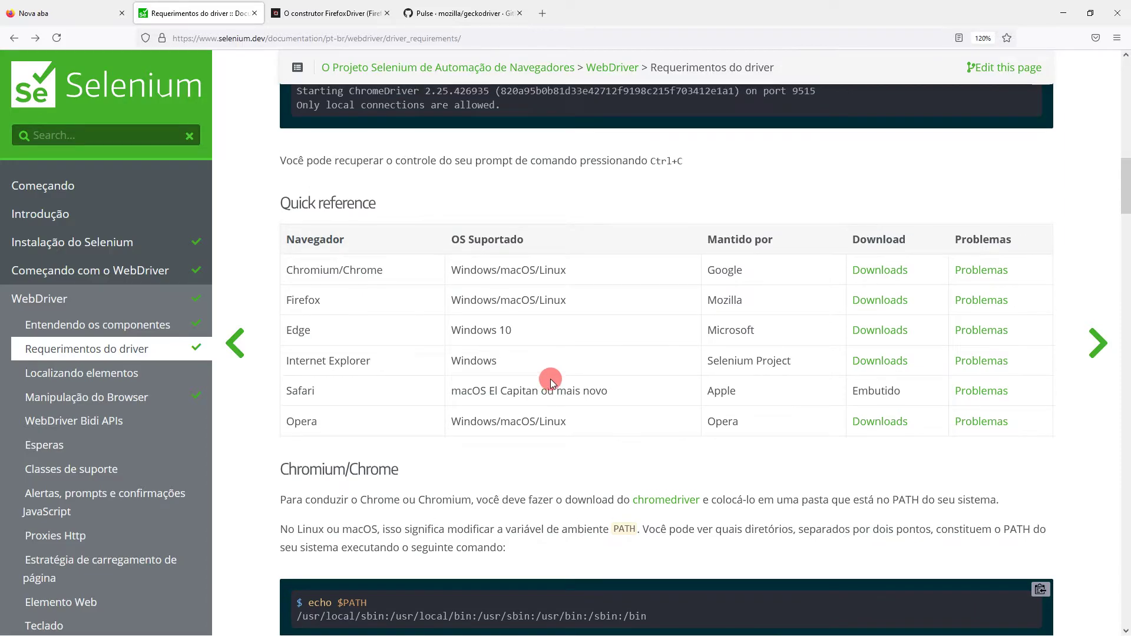
Step: Replace the address path with 'downloads' to load the selenium.dev Downloads page
{"action": "scroll", "coordinate": [497, 347], "scroll_direction": "up", "scroll_amount": 10}
{"action": "left_click", "coordinate": [287, 38]}
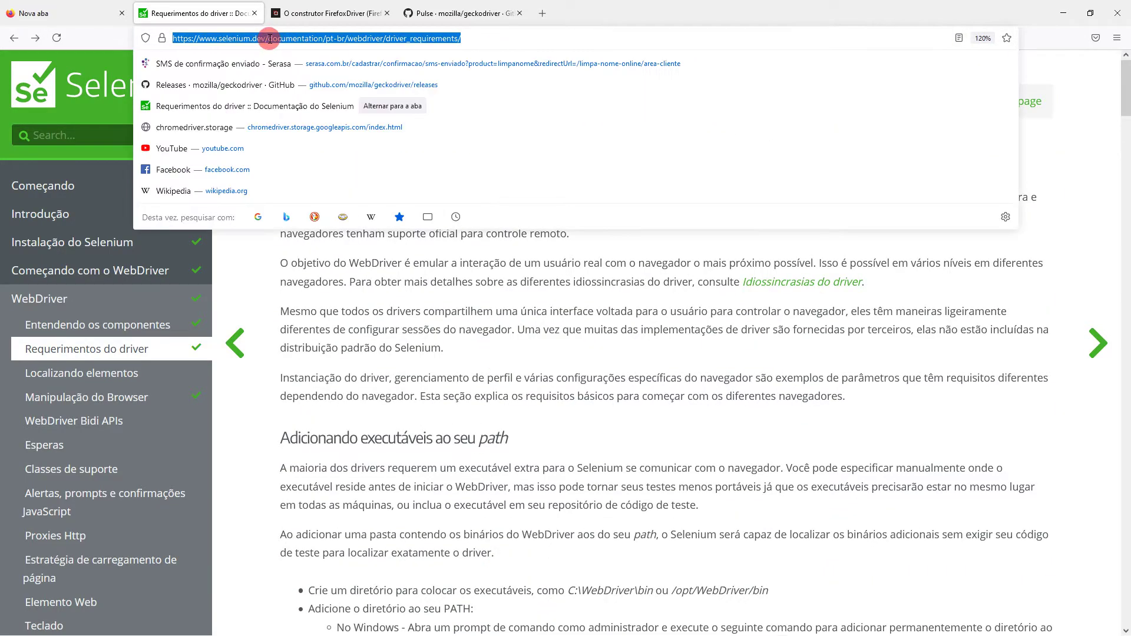
{"action": "left_click_drag", "start_coordinate": [269, 38], "coordinate": [461, 38]}
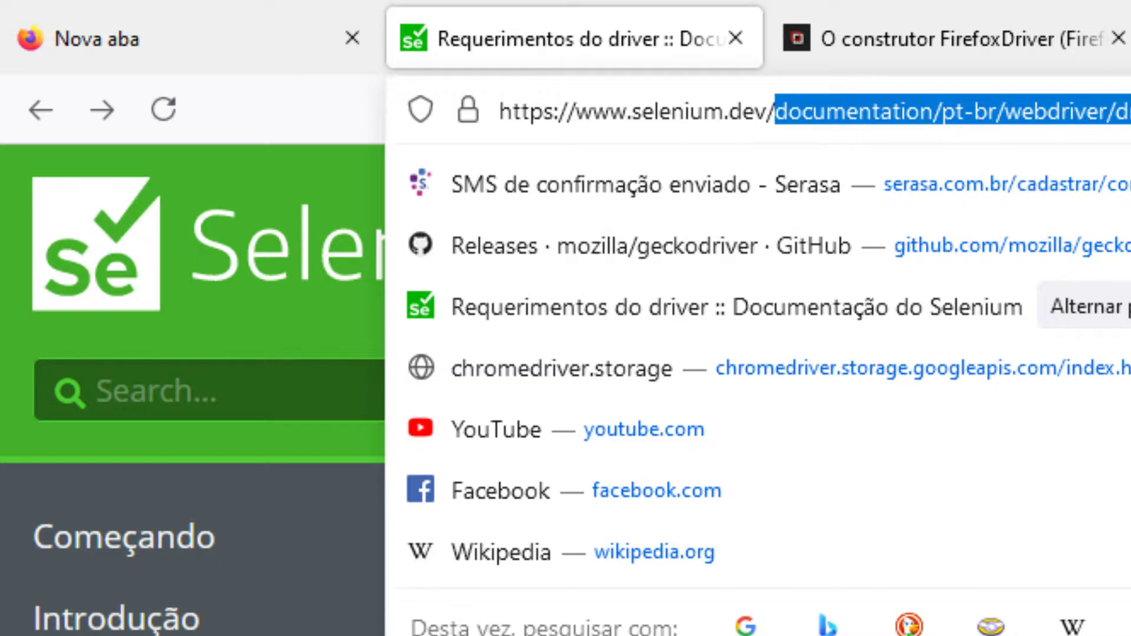
{"action": "type", "text": "download"}
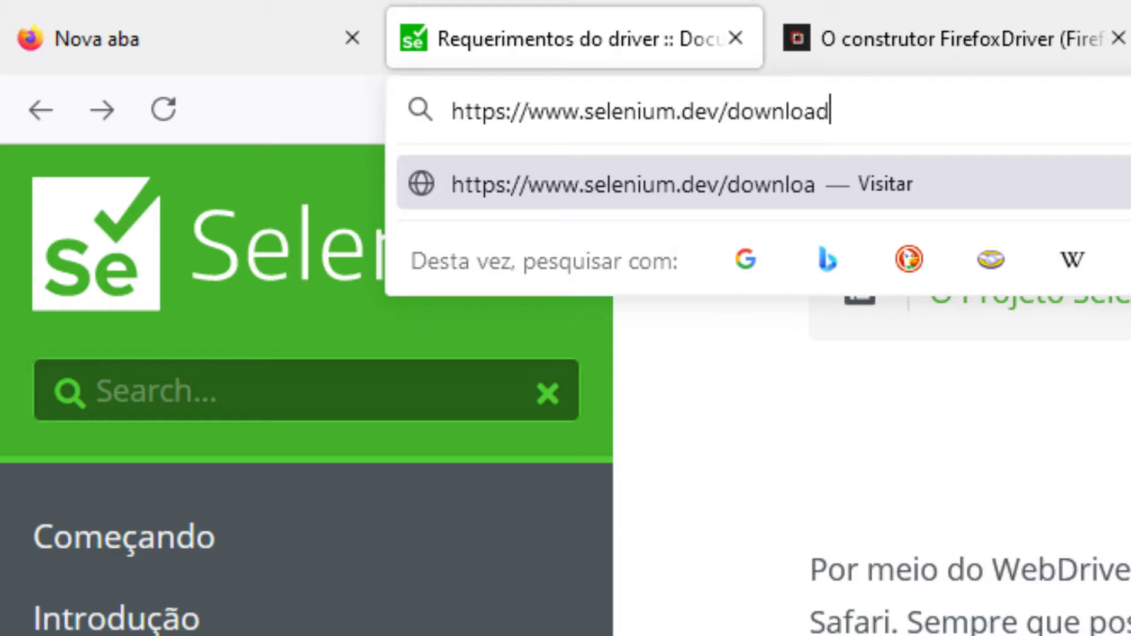
{"action": "type", "text": "s"}
{"action": "key", "text": "Return"}
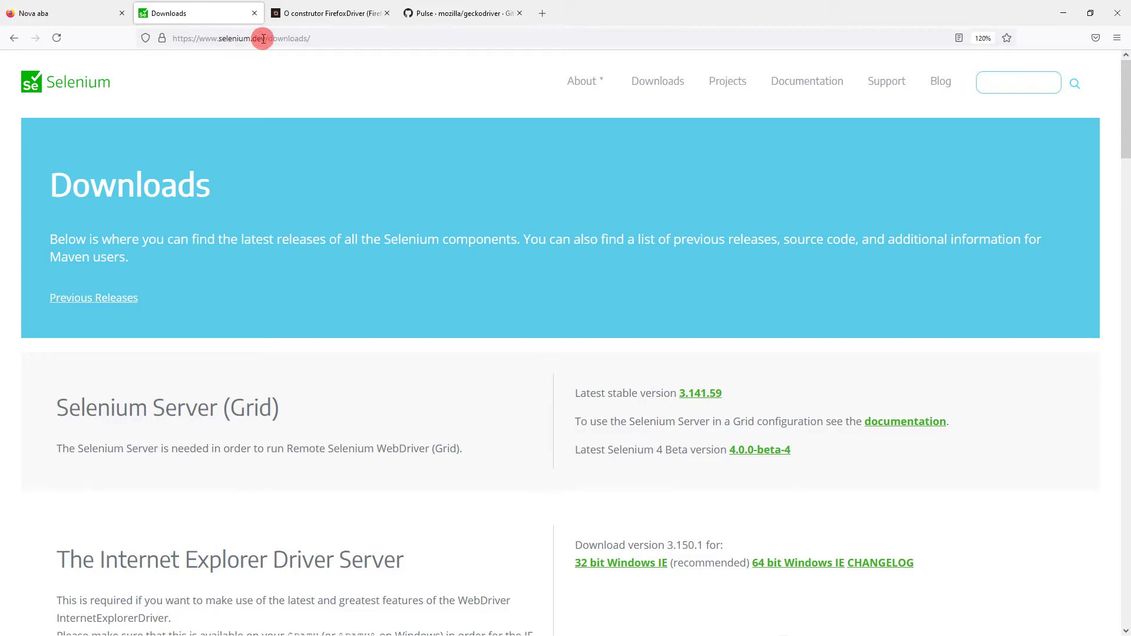
Step: Expand the Browsers section listing Firefox, Internet Explorer, Safari, Opera, Chrome and Edge
{"action": "scroll", "coordinate": [359, 338], "scroll_direction": "down", "scroll_amount": 3}
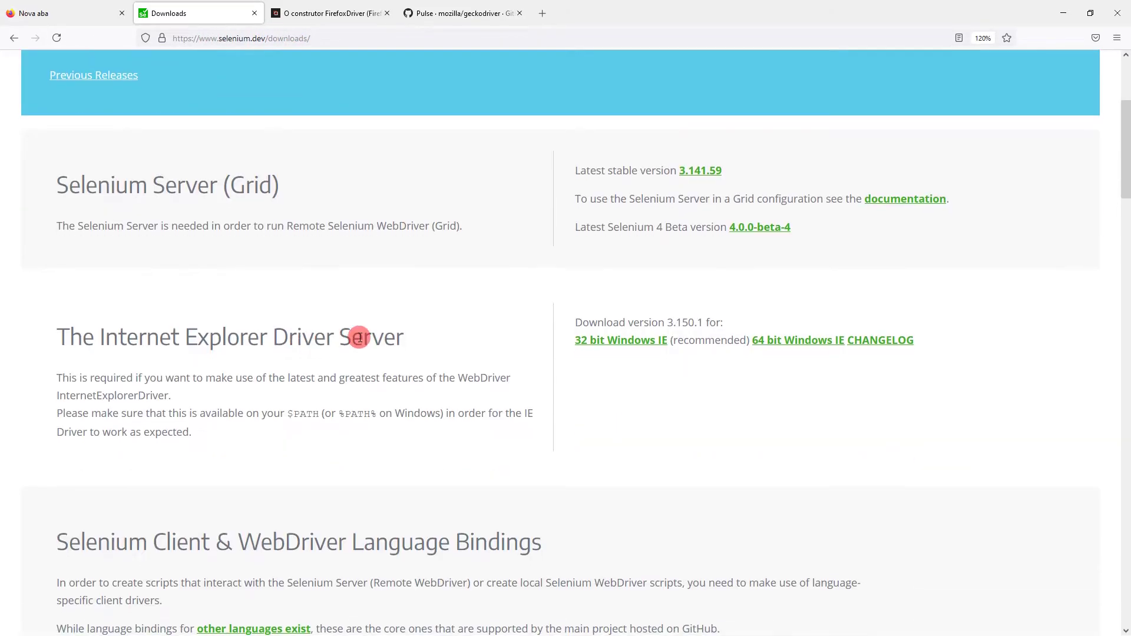
{"action": "scroll", "coordinate": [358, 338], "scroll_direction": "down", "scroll_amount": 3}
{"action": "scroll", "coordinate": [434, 324], "scroll_direction": "down", "scroll_amount": 1}
{"action": "scroll", "coordinate": [462, 324], "scroll_direction": "down", "scroll_amount": 3}
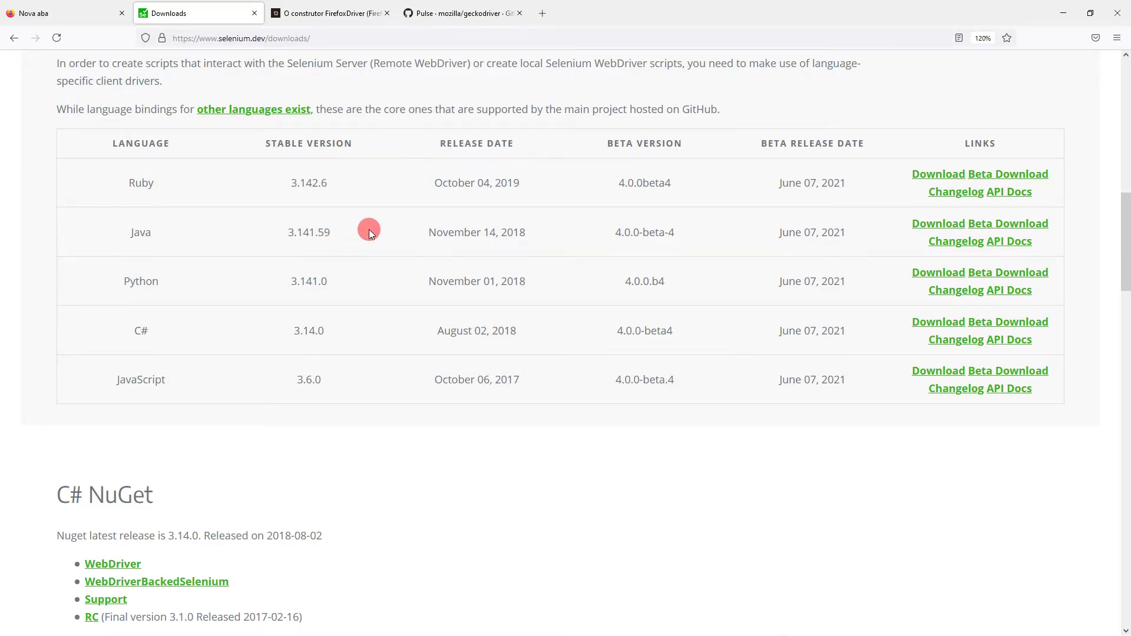
{"action": "scroll", "coordinate": [348, 253], "scroll_direction": "down", "scroll_amount": 10}
{"action": "scroll", "coordinate": [277, 277], "scroll_direction": "down", "scroll_amount": 5}
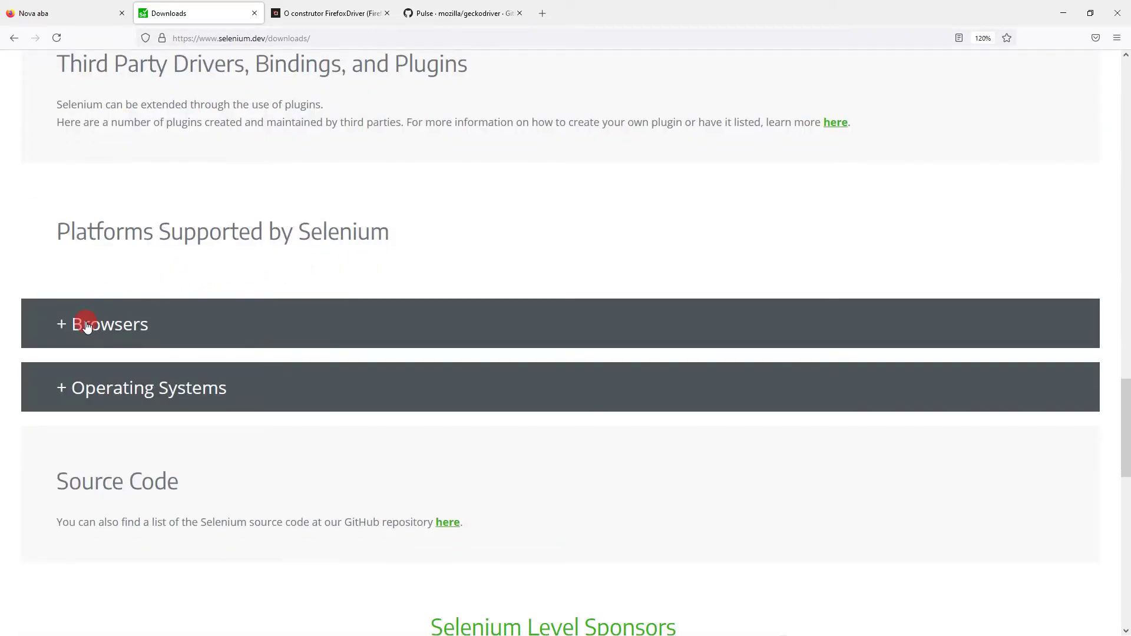
{"action": "left_click", "coordinate": [85, 323]}
{"action": "scroll", "coordinate": [330, 307], "scroll_direction": "down", "scroll_amount": 4}
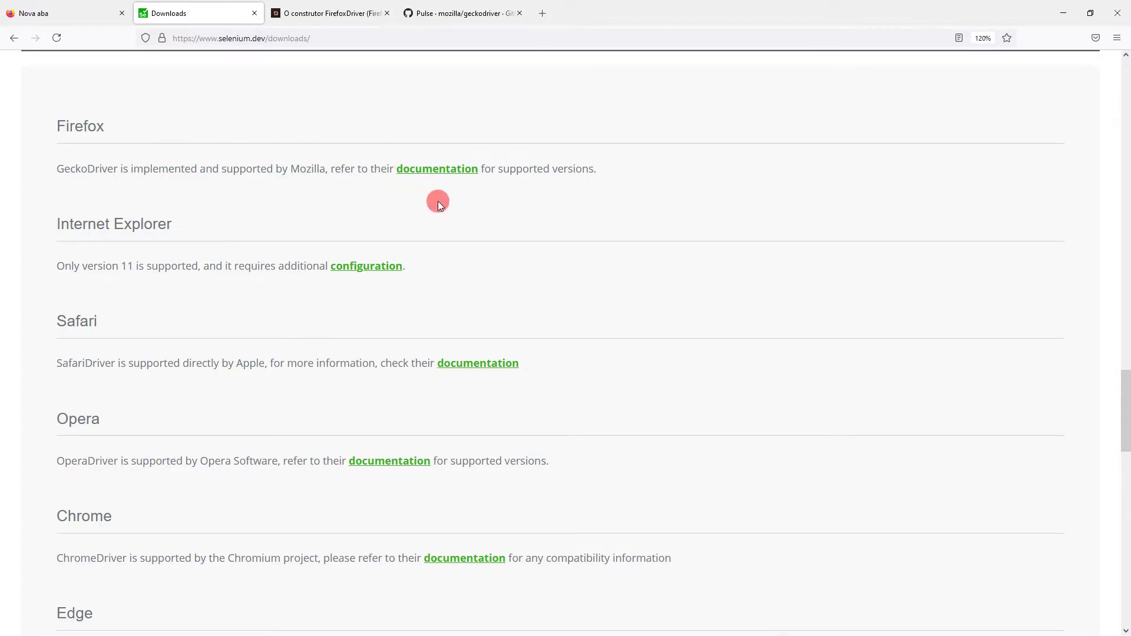
{"action": "scroll", "coordinate": [472, 261], "scroll_direction": "down", "scroll_amount": 4}
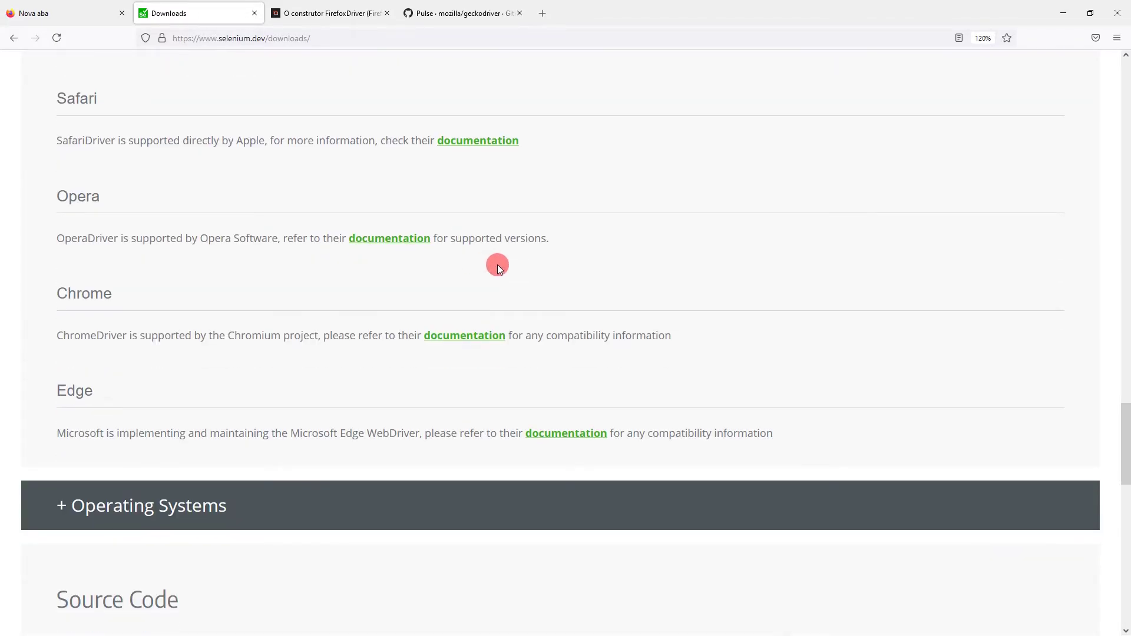
{"action": "scroll", "coordinate": [506, 248], "scroll_direction": "up", "scroll_amount": 1}
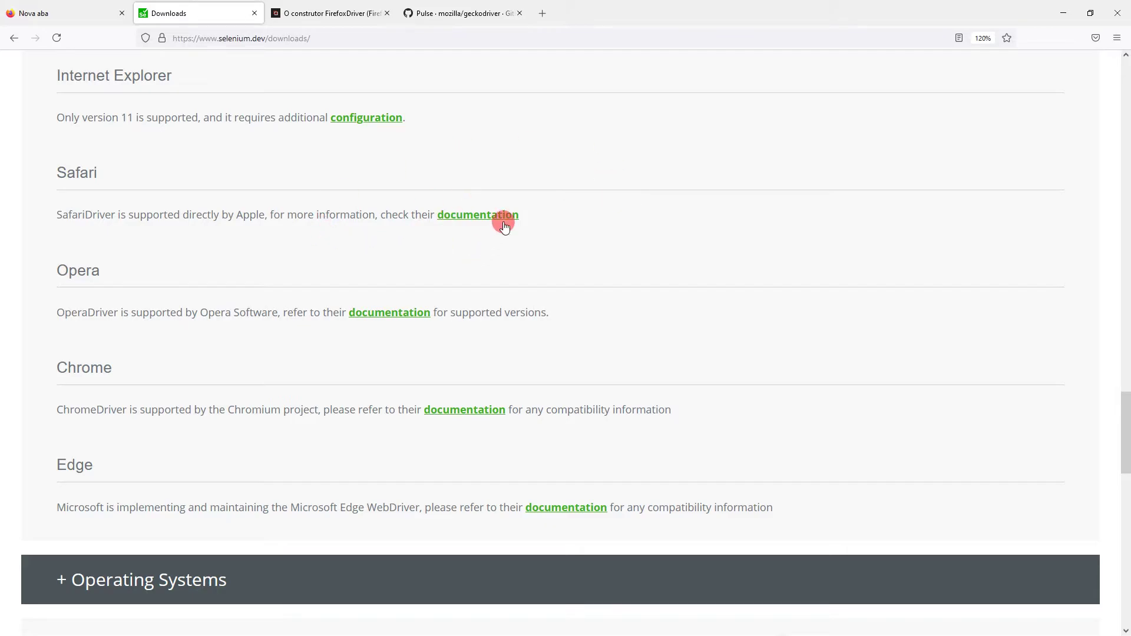
{"action": "scroll", "coordinate": [439, 220], "scroll_direction": "up", "scroll_amount": 2}
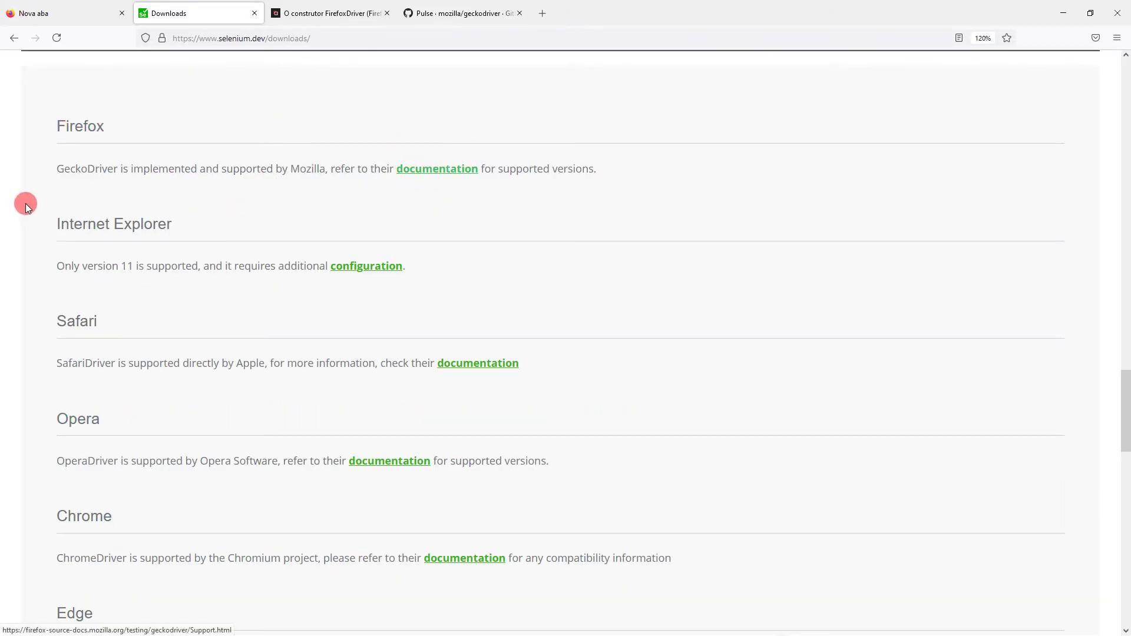
Step: Check GeckoDriver 0.29.1's minimum and maximum Firefox versions in its documentation
{"action": "left_click", "coordinate": [450, 171]}
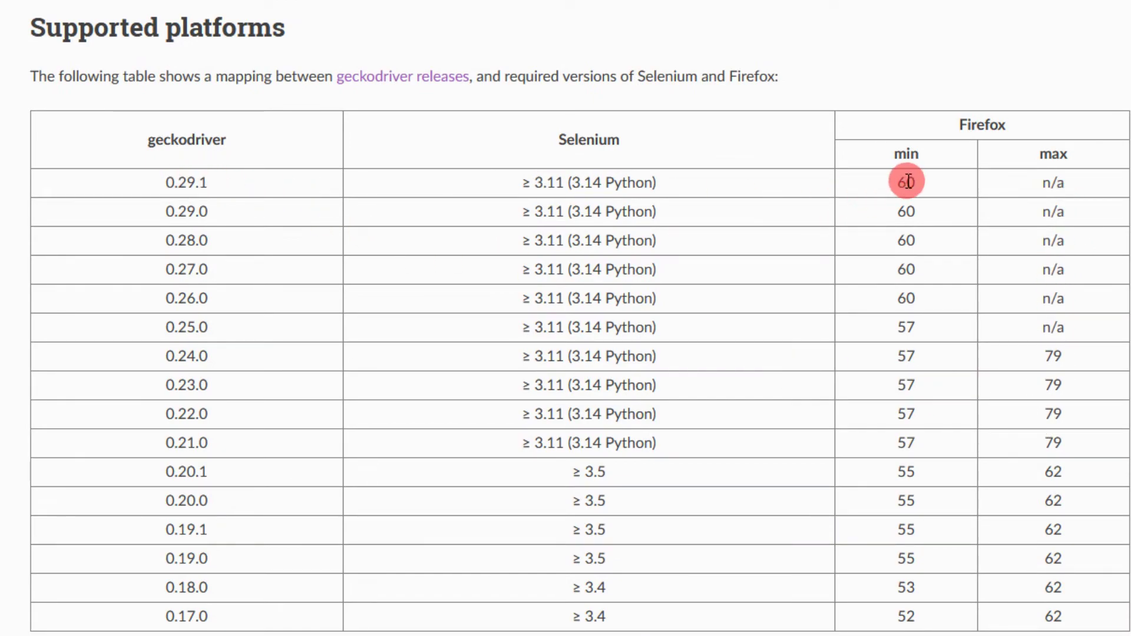
{"action": "left_click_drag", "start_coordinate": [897, 183], "coordinate": [935, 189]}
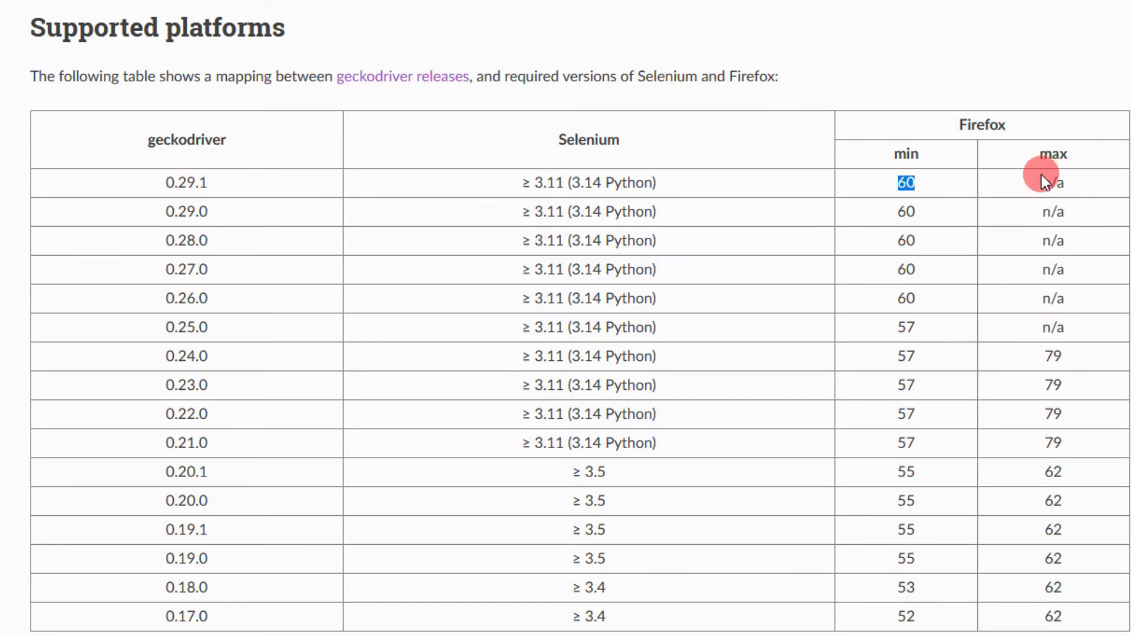
{"action": "left_click_drag", "start_coordinate": [1041, 183], "coordinate": [1072, 188]}
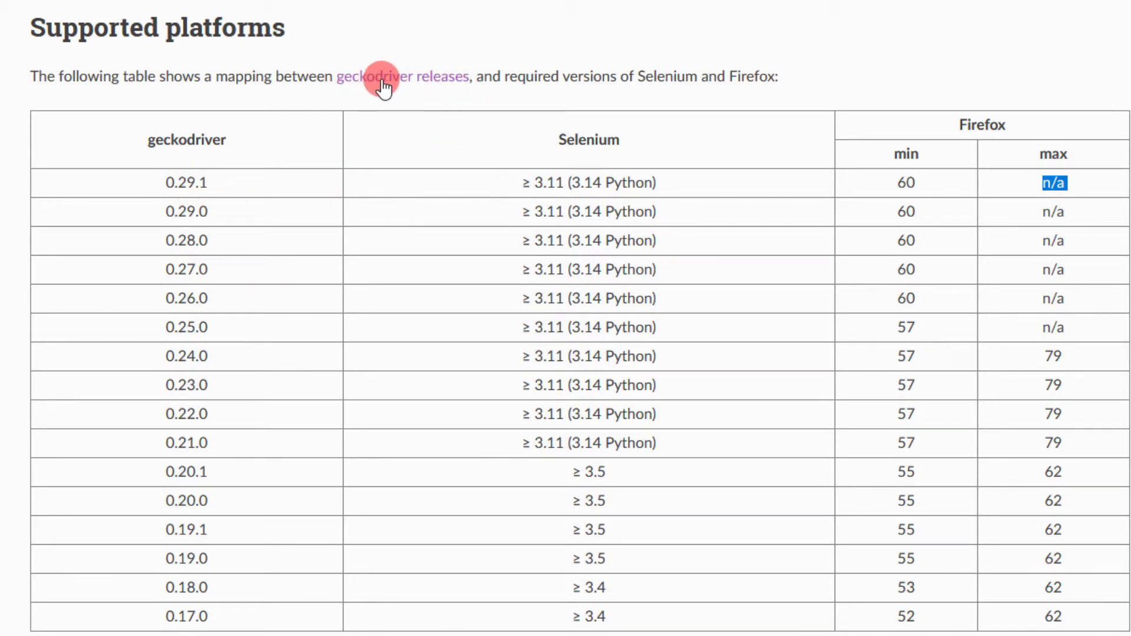
Step: Open the geckodriver releases page on GitHub
{"action": "left_click", "coordinate": [406, 85]}
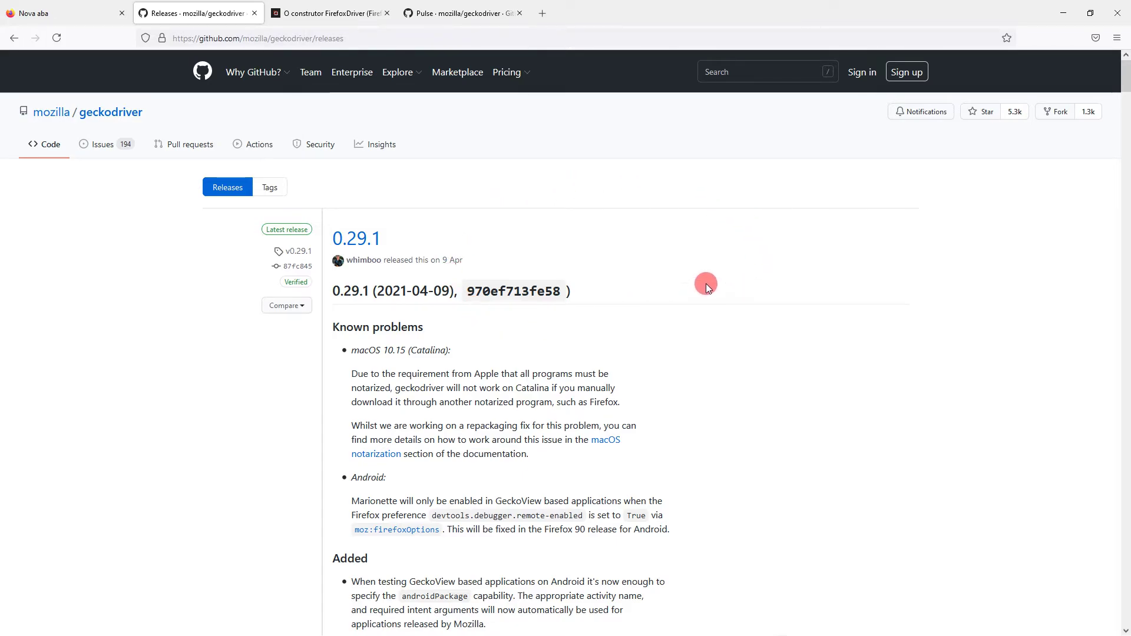
Step: Save geckodriver-v0.29.1-win64.zip from the 0.29.1 release assets
{"action": "left_click", "coordinate": [364, 243]}
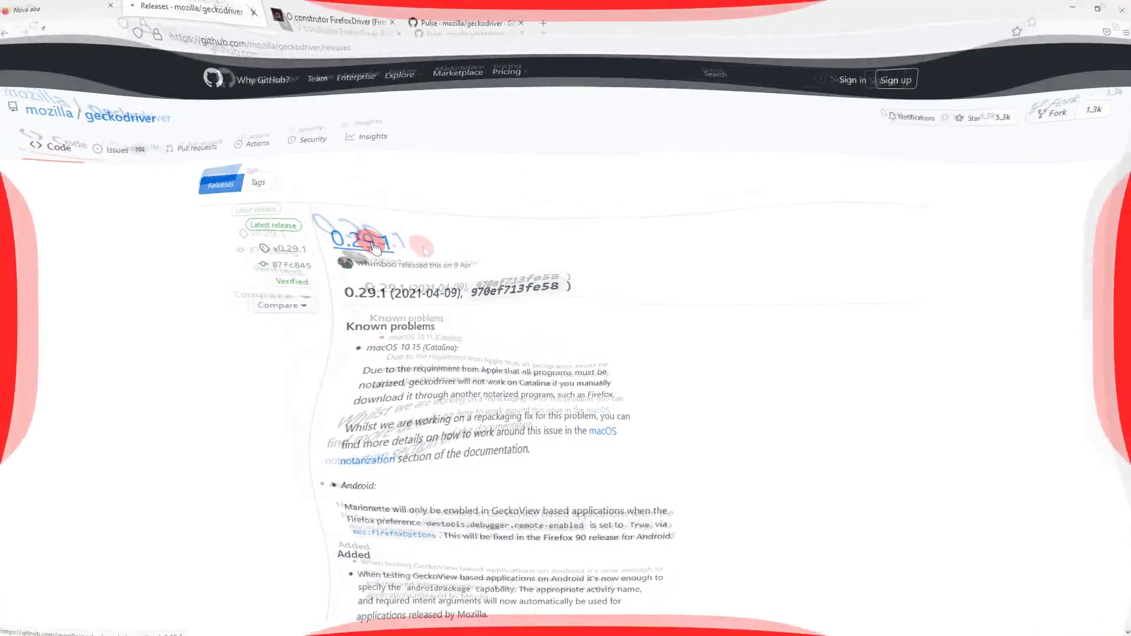
{"action": "scroll", "coordinate": [408, 271], "scroll_direction": "down", "scroll_amount": 3}
{"action": "scroll", "coordinate": [407, 271], "scroll_direction": "up", "scroll_amount": 3}
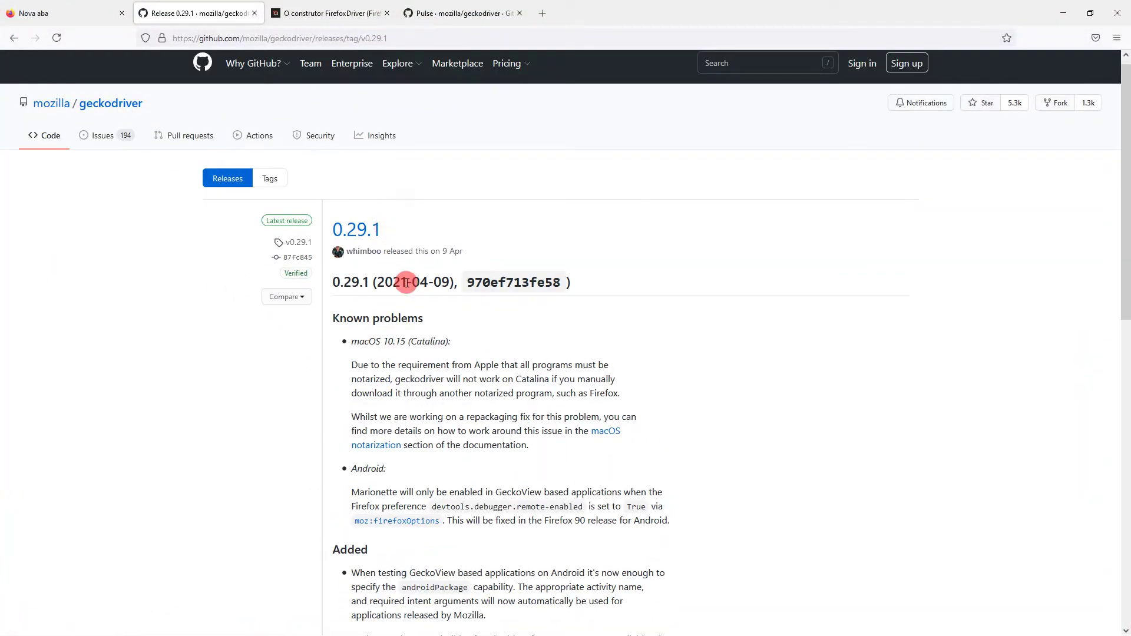
{"action": "scroll", "coordinate": [406, 283], "scroll_direction": "down", "scroll_amount": 5}
{"action": "scroll", "coordinate": [411, 298], "scroll_direction": "down", "scroll_amount": 6}
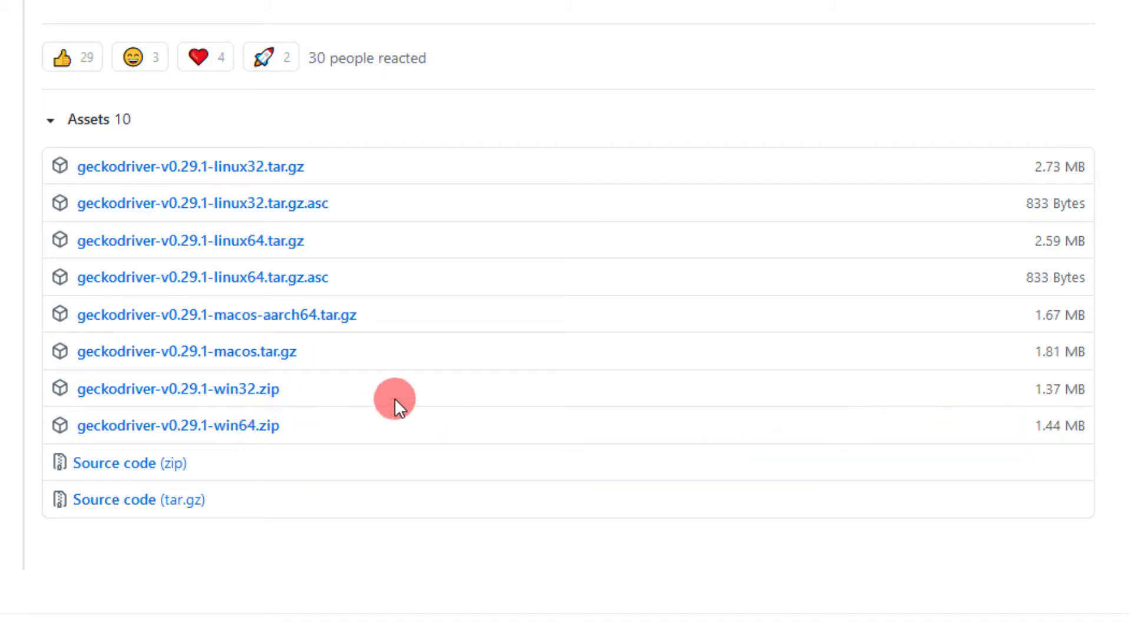
{"action": "left_click", "coordinate": [252, 437]}
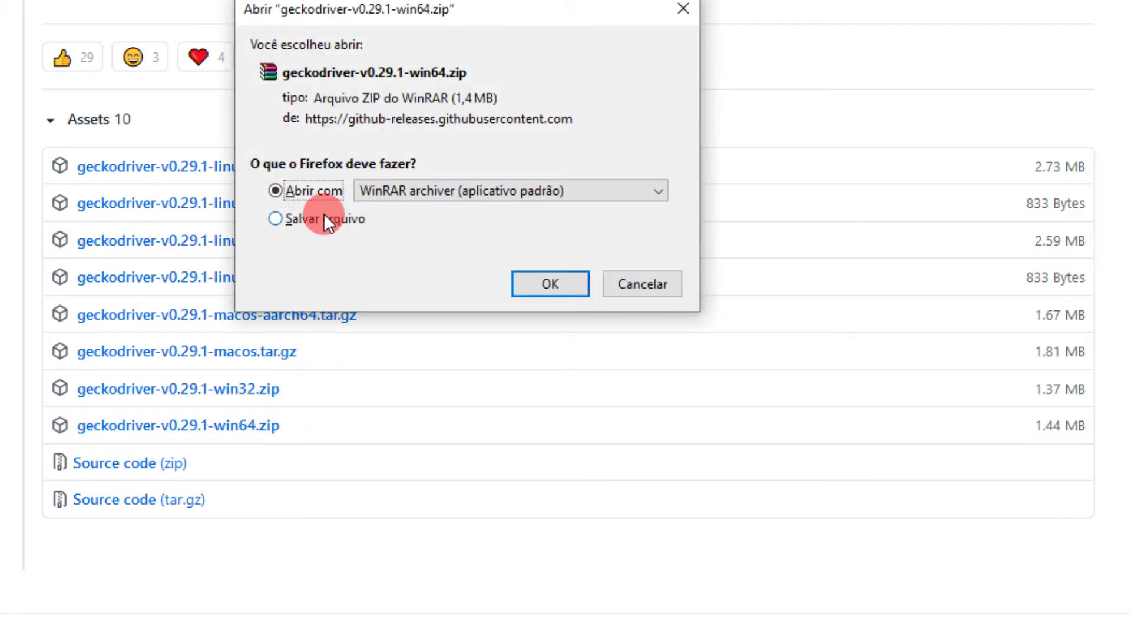
{"action": "left_click", "coordinate": [328, 216]}
{"action": "left_click", "coordinate": [563, 286]}
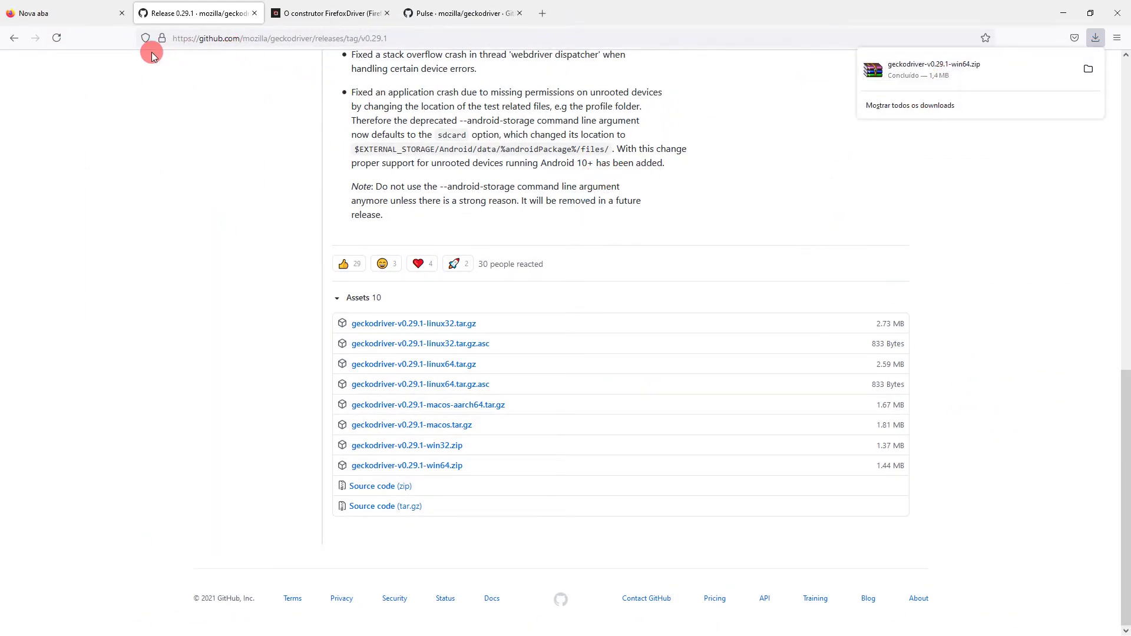
Step: Go back three pages to the Selenium downloads page
{"action": "left_click", "coordinate": [14, 38]}
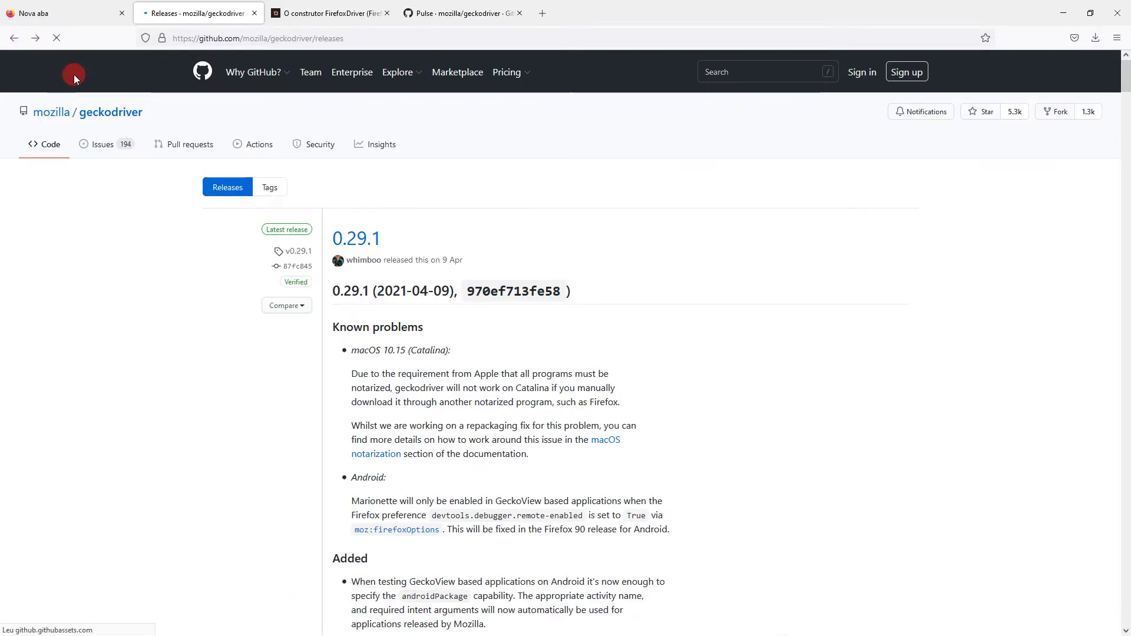
{"action": "left_click", "coordinate": [14, 39]}
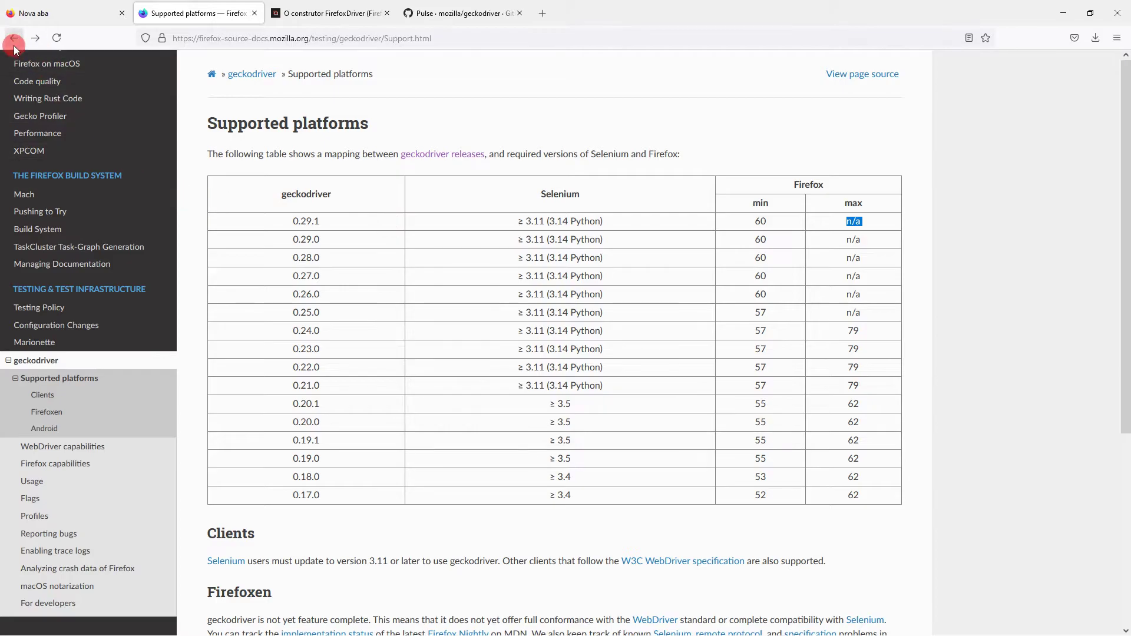
{"action": "left_click", "coordinate": [15, 38]}
Step: Expand the Browsers section and open the Edge driver documentation
{"action": "scroll", "coordinate": [460, 293], "scroll_direction": "up", "scroll_amount": 10}
{"action": "scroll", "coordinate": [247, 366], "scroll_direction": "up", "scroll_amount": 2}
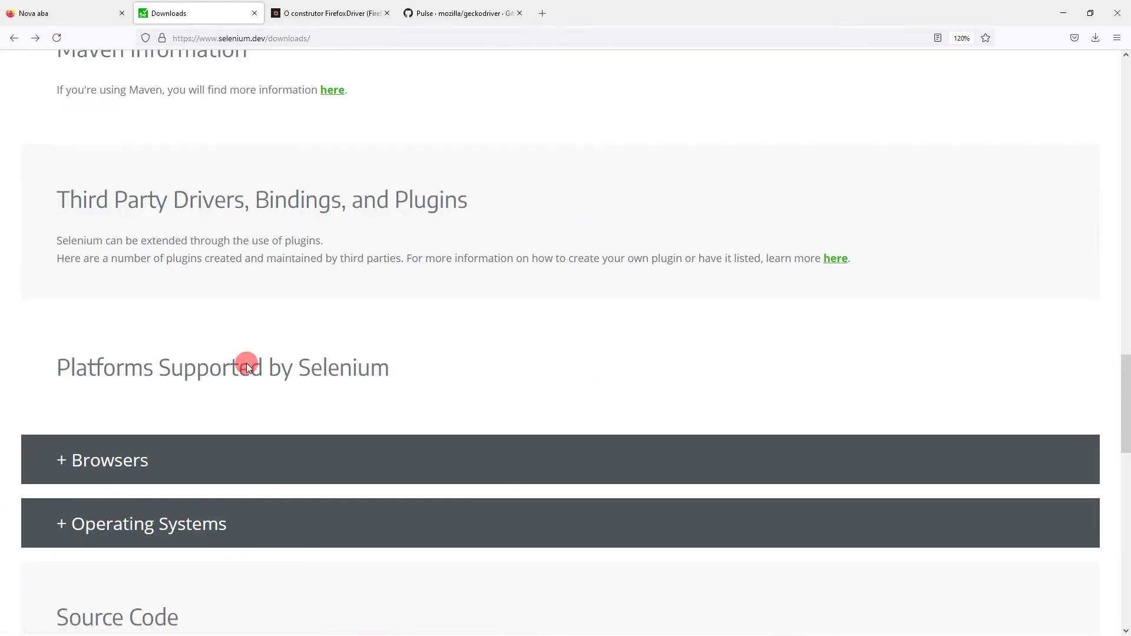
{"action": "scroll", "coordinate": [116, 177], "scroll_direction": "down", "scroll_amount": 5}
{"action": "left_click", "coordinate": [116, 176]}
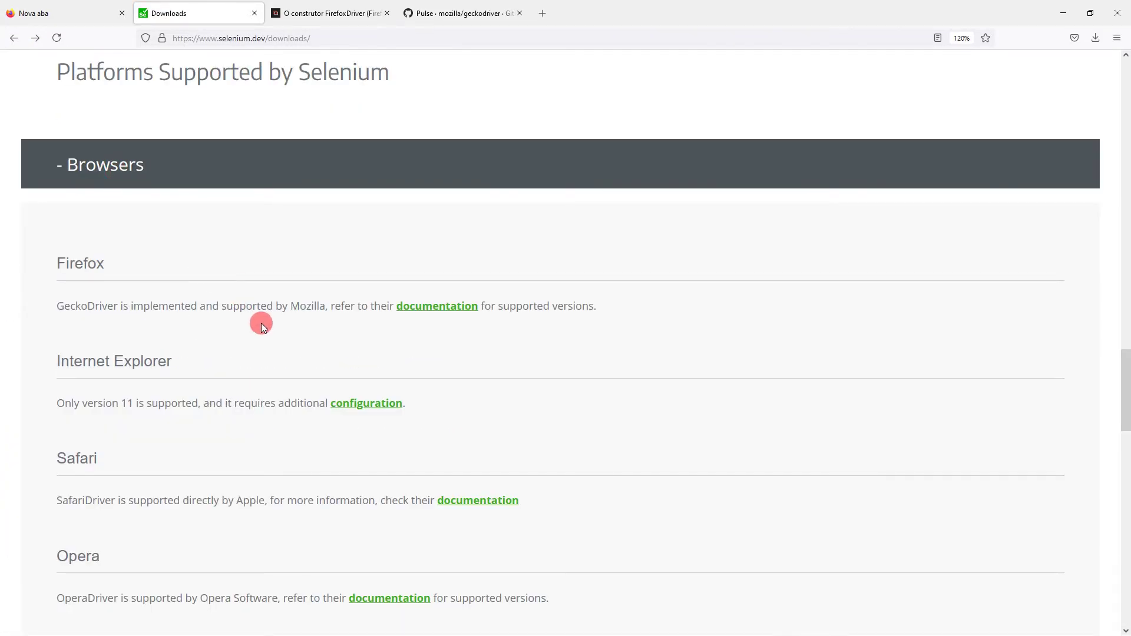
{"action": "scroll", "coordinate": [260, 324], "scroll_direction": "down", "scroll_amount": 3}
{"action": "scroll", "coordinate": [291, 388], "scroll_direction": "down", "scroll_amount": 2}
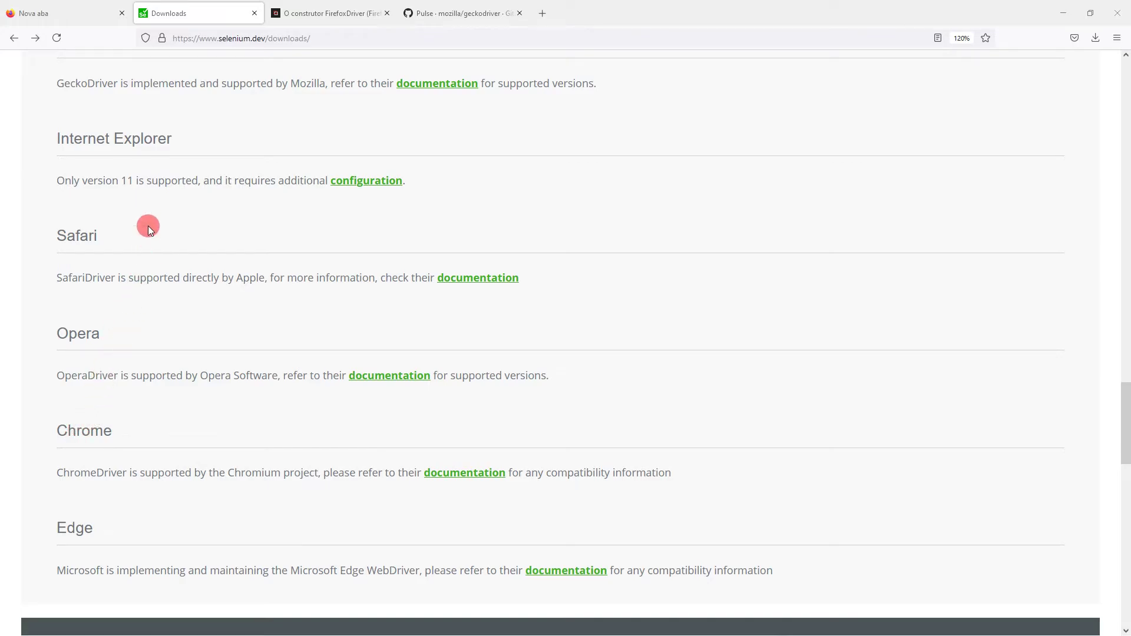
{"action": "scroll", "coordinate": [124, 183], "scroll_direction": "up", "scroll_amount": 2}
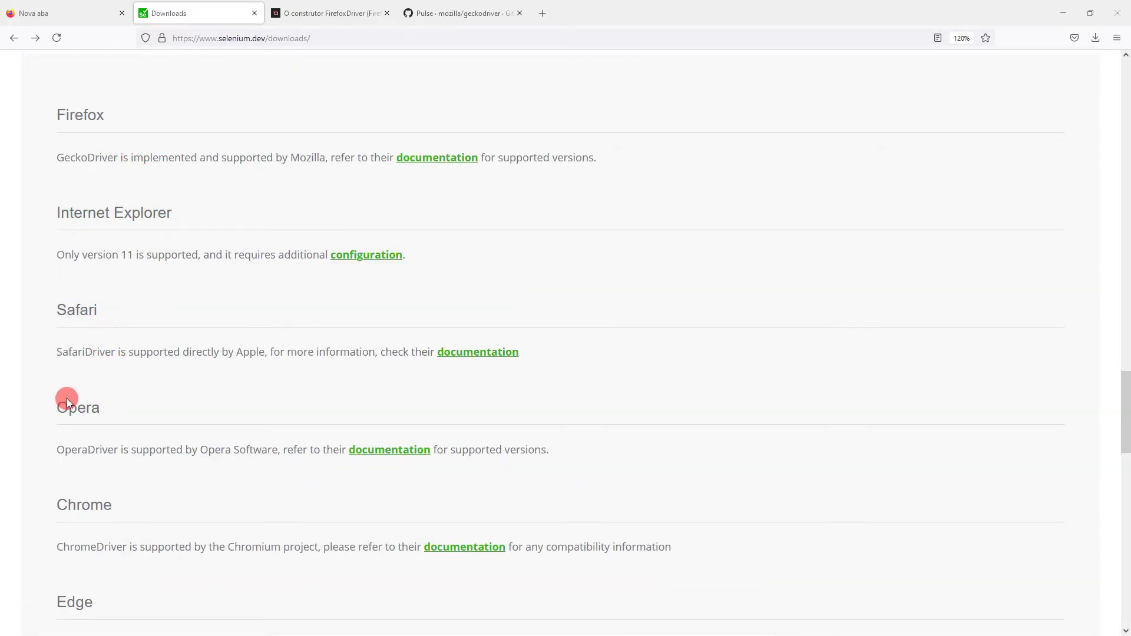
{"action": "scroll", "coordinate": [275, 401], "scroll_direction": "down", "scroll_amount": 4}
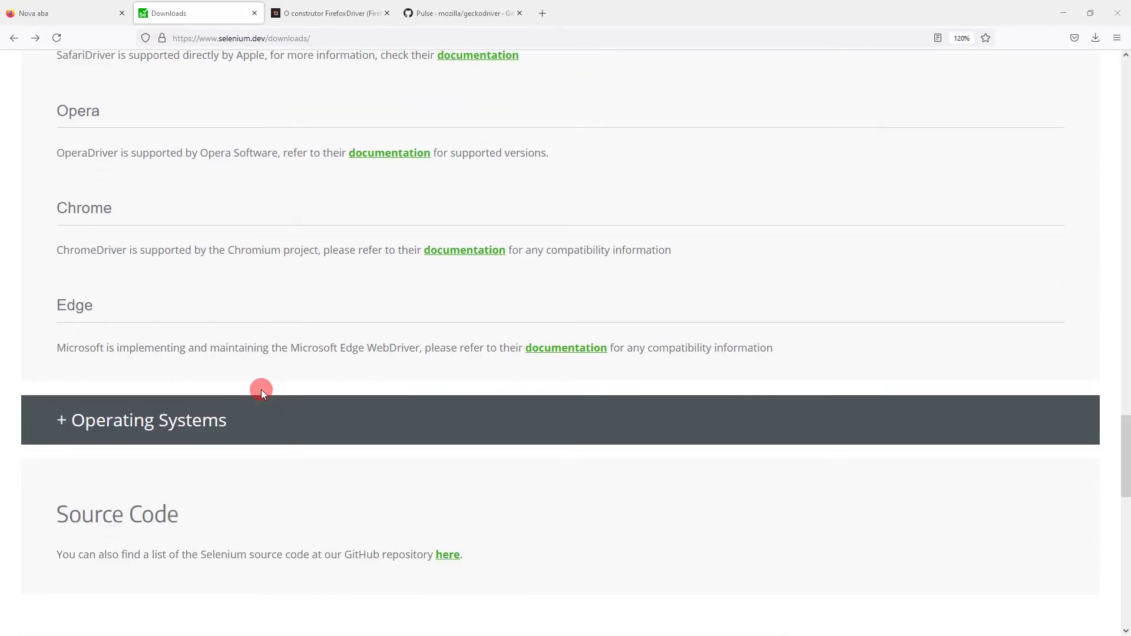
{"action": "scroll", "coordinate": [261, 390], "scroll_direction": "up", "scroll_amount": 2}
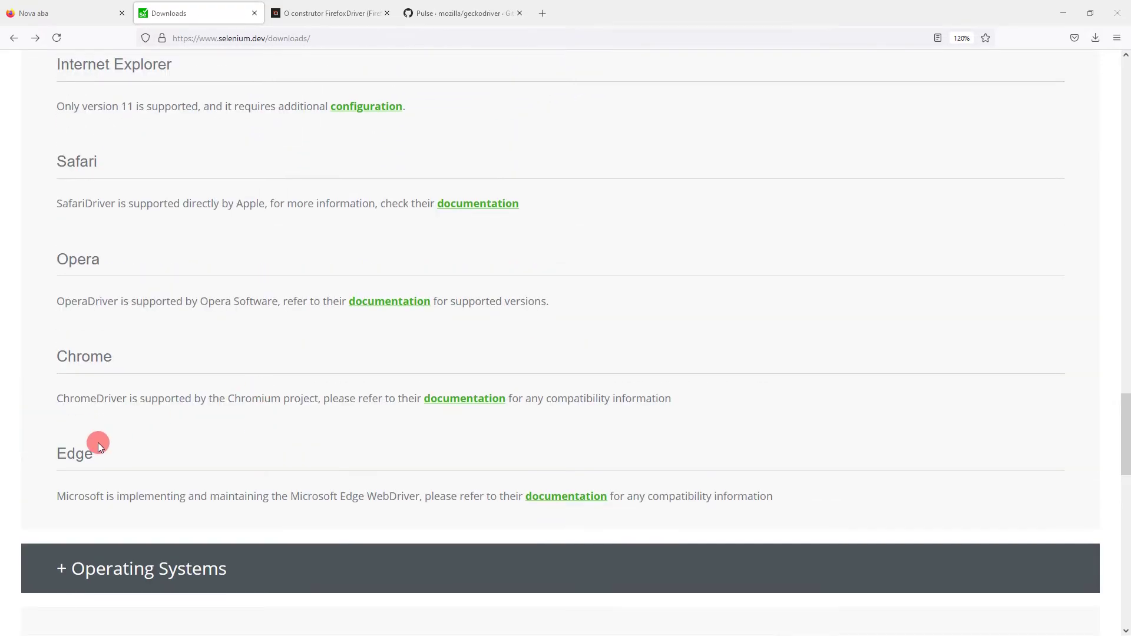
{"action": "left_click", "coordinate": [563, 496]}
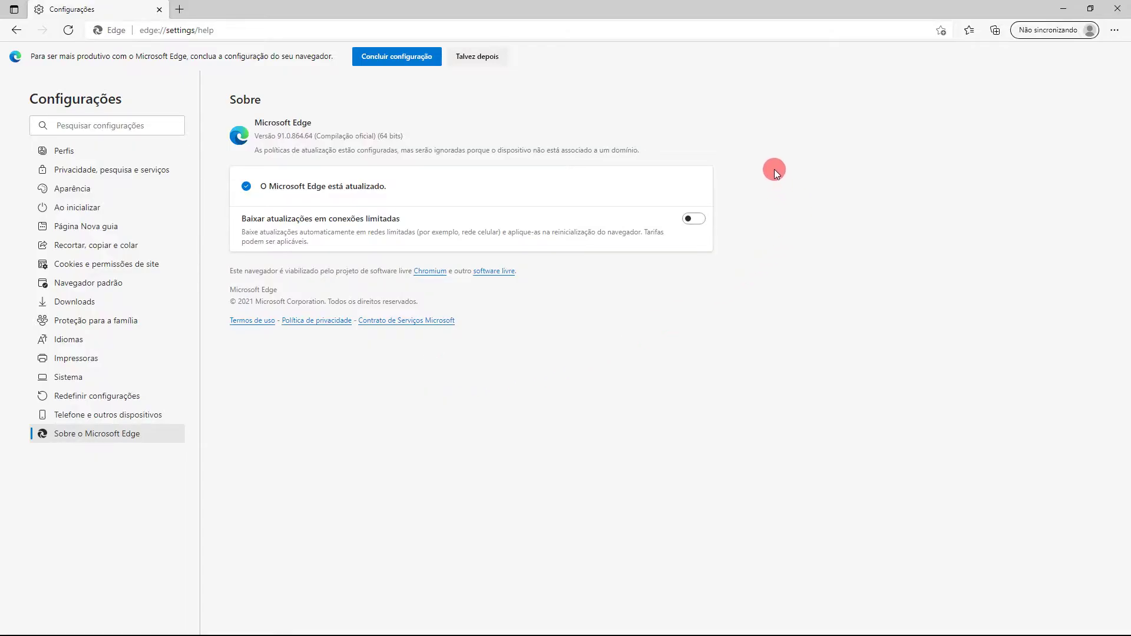
Step: Check that Microsoft Edge is at version 91.0.864.64 via Ajuda e comentários > Sobre o Microsoft Edge
{"action": "left_click", "coordinate": [1115, 30]}
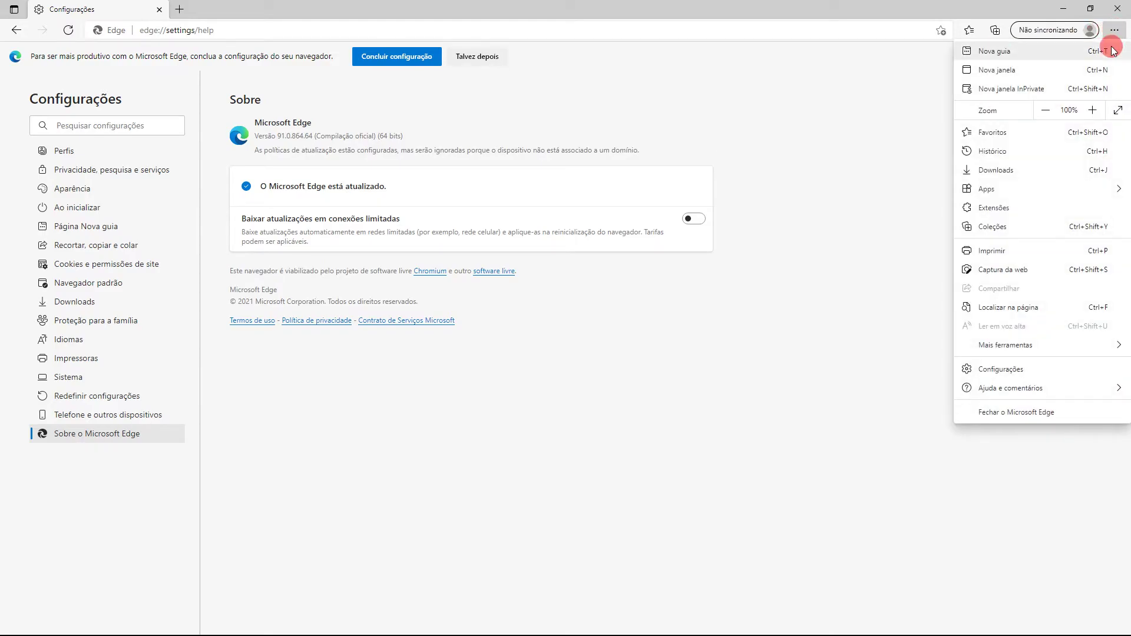
{"action": "mouse_move", "coordinate": [1010, 389]}
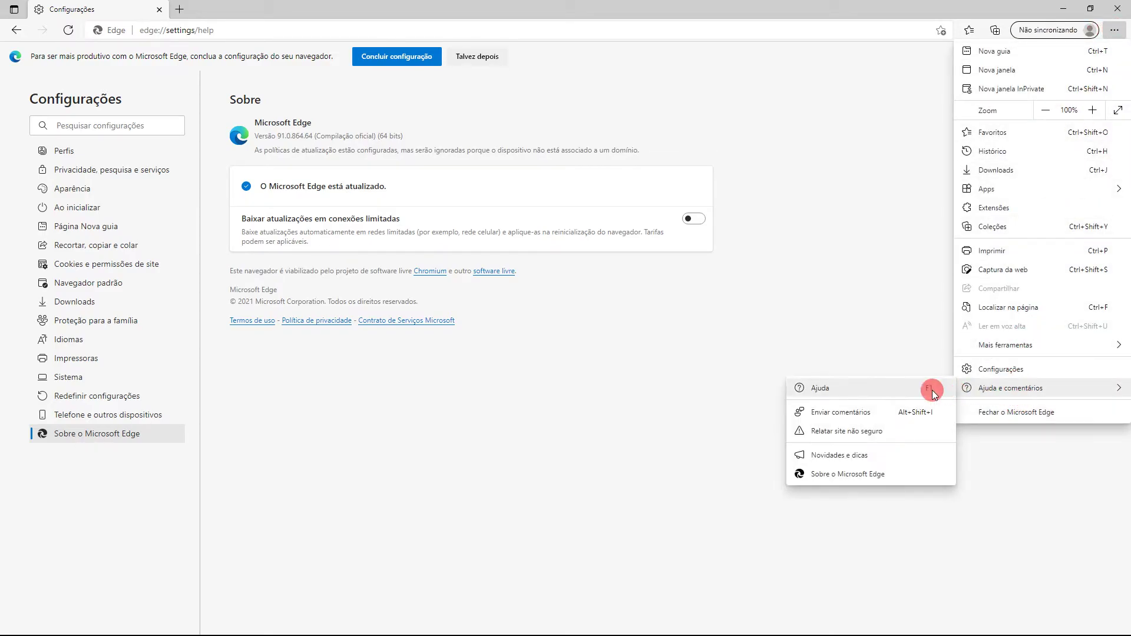
{"action": "left_click", "coordinate": [857, 475]}
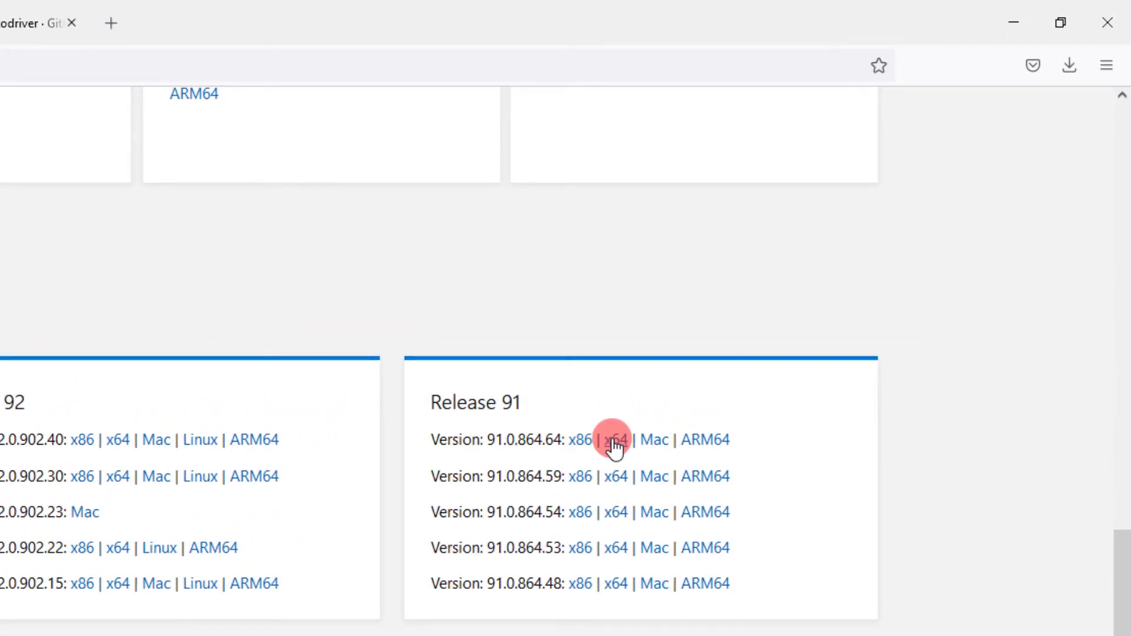
Step: Save the x64 Edge driver for version 91.0.864.64 as edgedriver_win64.zip
{"action": "left_click", "coordinate": [612, 442]}
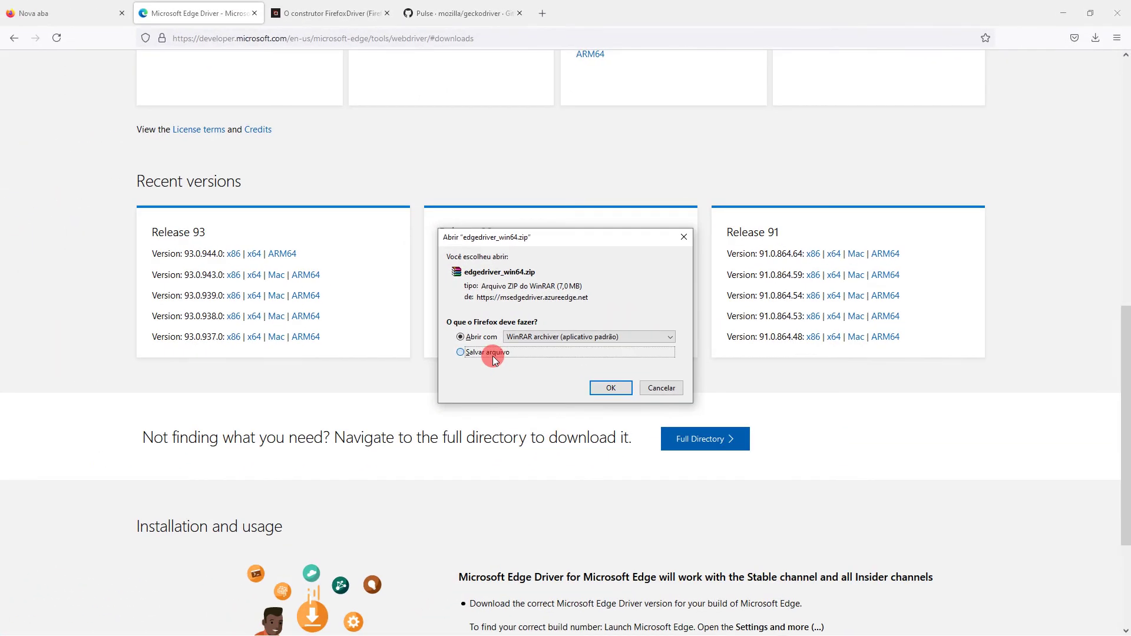
{"action": "left_click", "coordinate": [331, 436]}
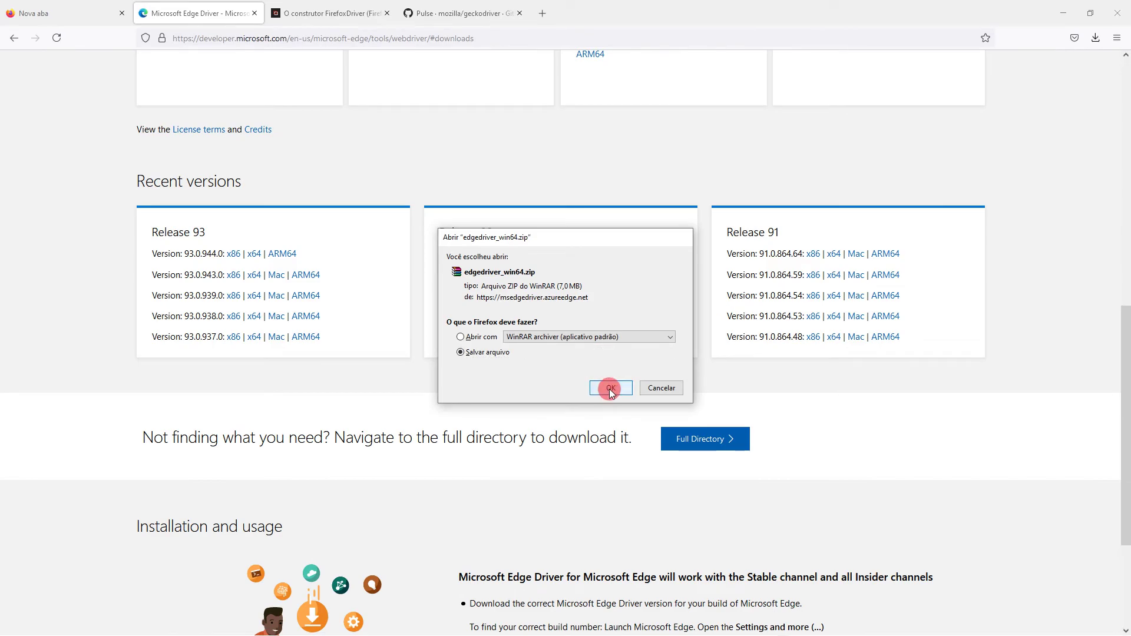
{"action": "left_click", "coordinate": [611, 389]}
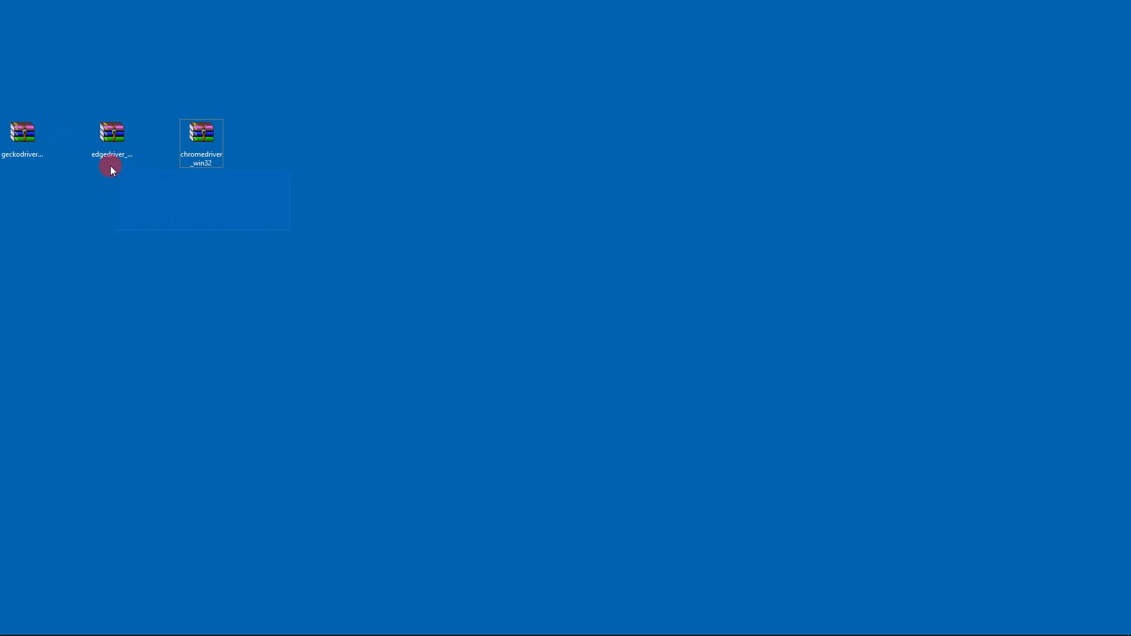
Step: Cut the three driver zip archives from the desktop
{"action": "left_click_drag", "start_coordinate": [112, 170], "coordinate": [33, 116]}
{"action": "right_click", "coordinate": [104, 143]}
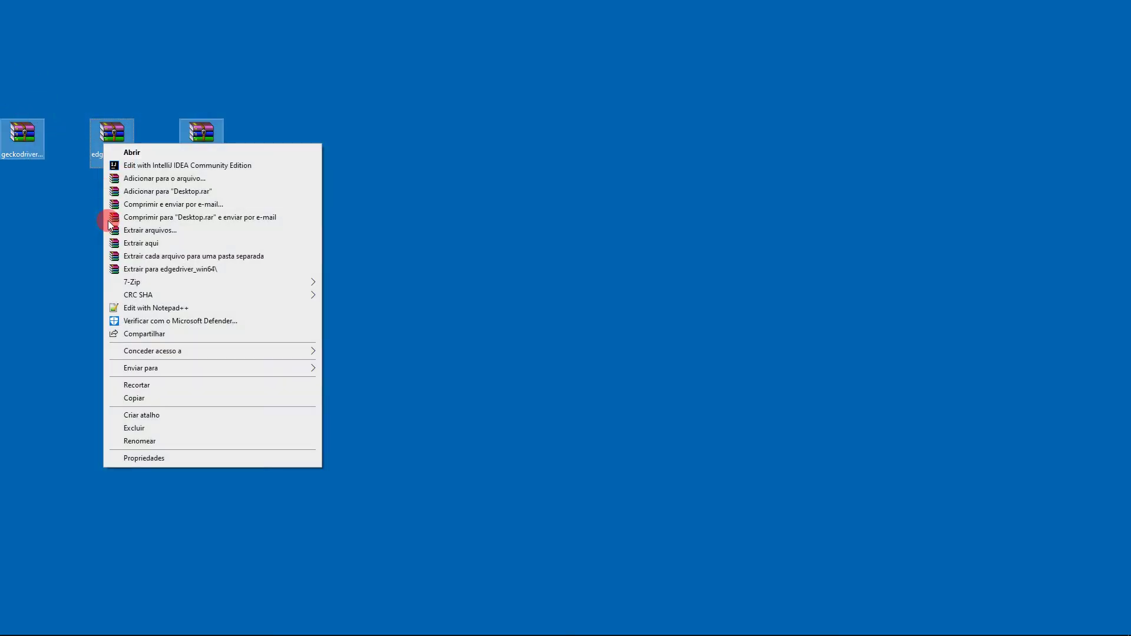
{"action": "left_click", "coordinate": [158, 385]}
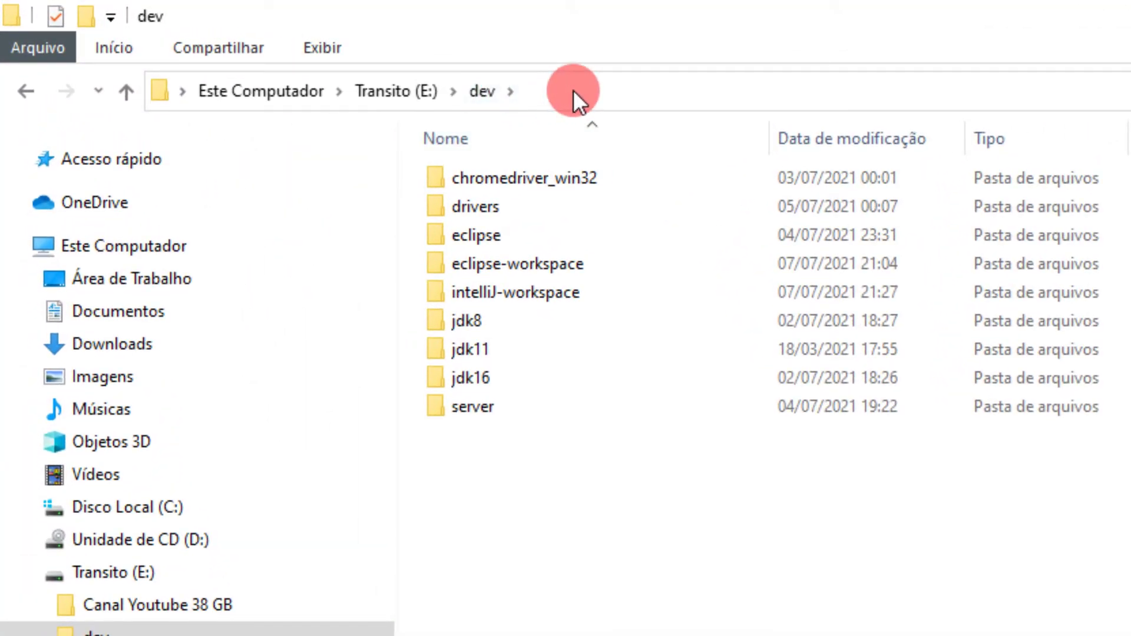
Step: Navigate File Explorer to the dev folder on Transito (E:)
{"action": "double_click", "coordinate": [501, 292]}
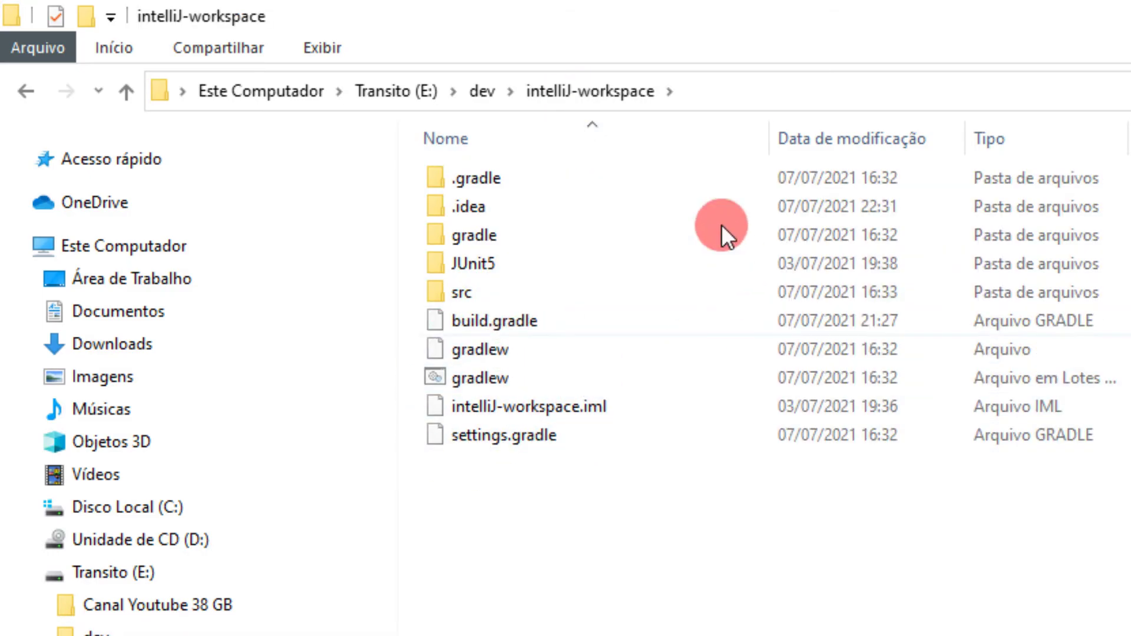
{"action": "left_click", "coordinate": [601, 508]}
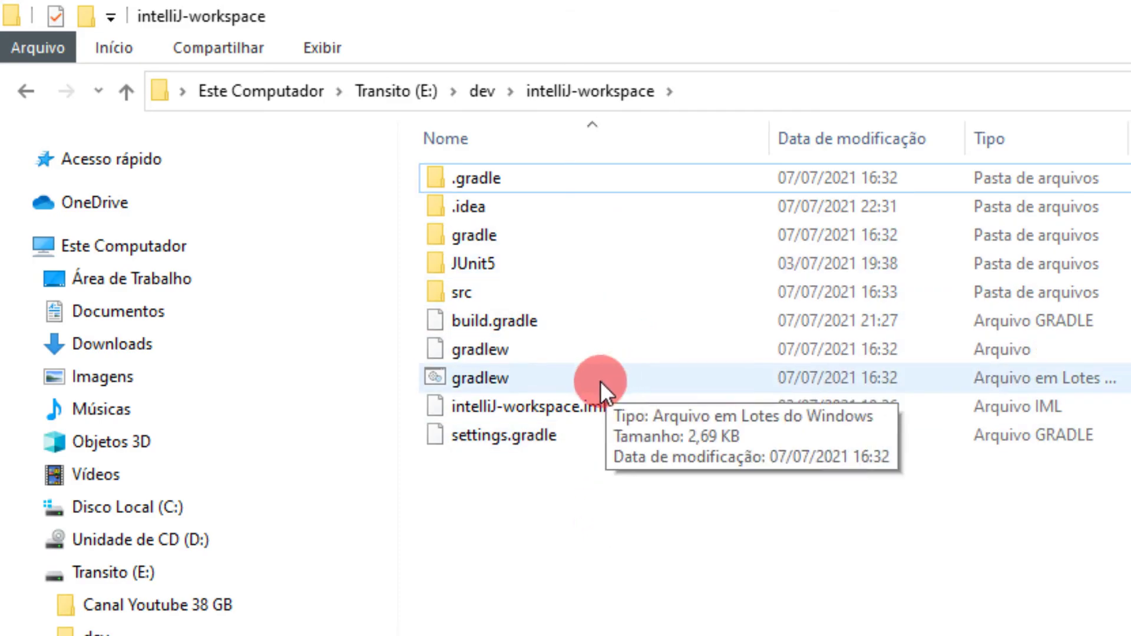
{"action": "left_click", "coordinate": [483, 91]}
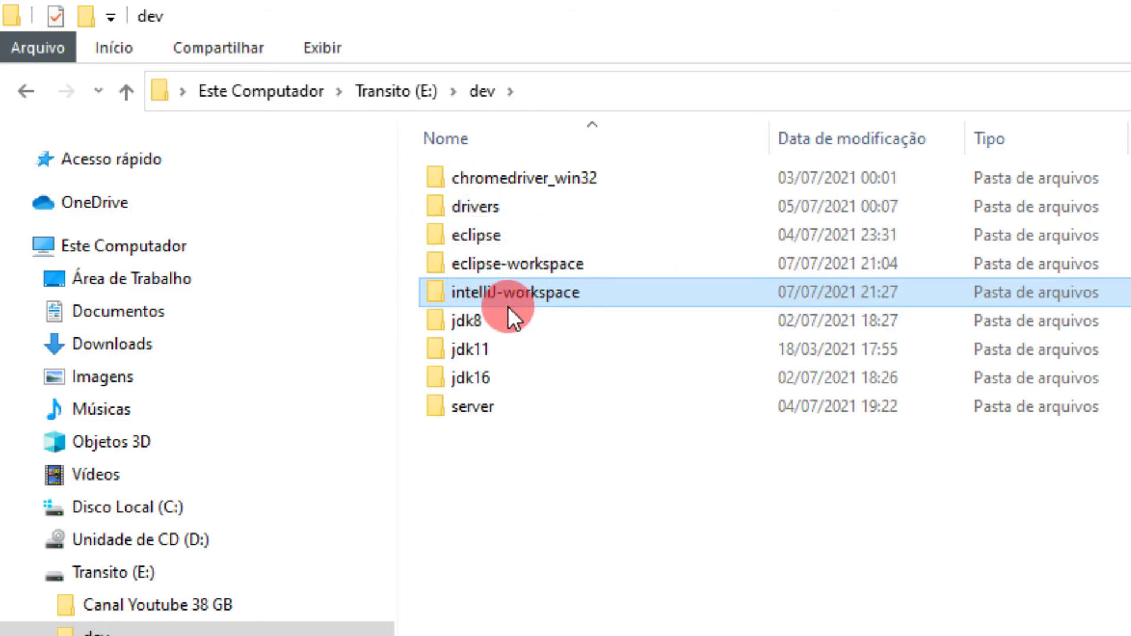
Step: Paste the three driver zips into the empty drivers folder
{"action": "double_click", "coordinate": [490, 212]}
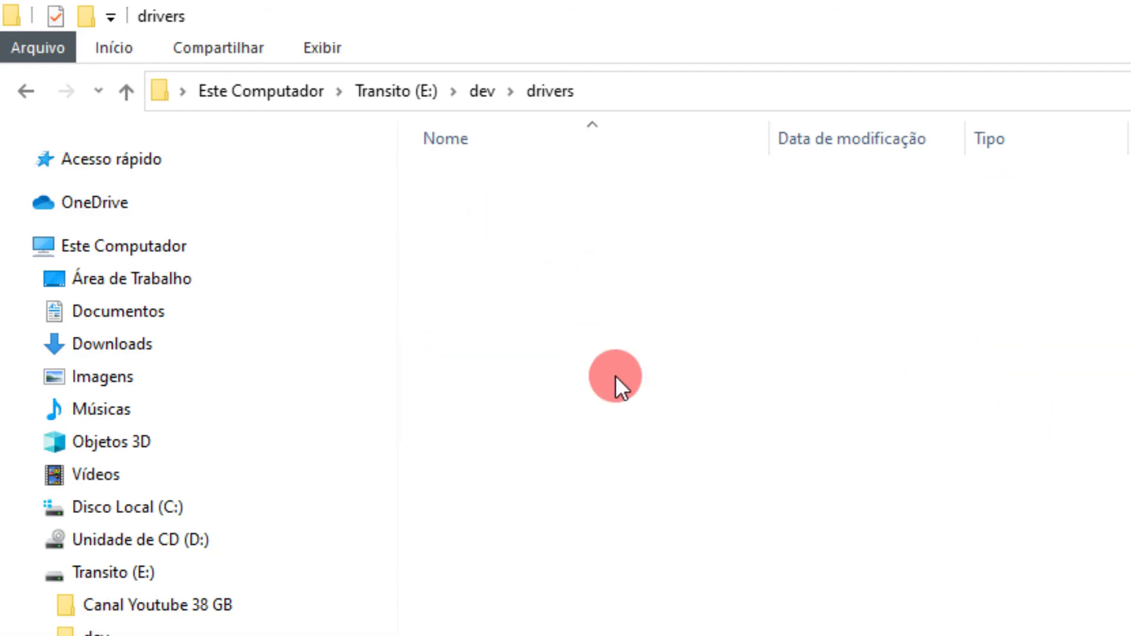
{"action": "right_click", "coordinate": [696, 346]}
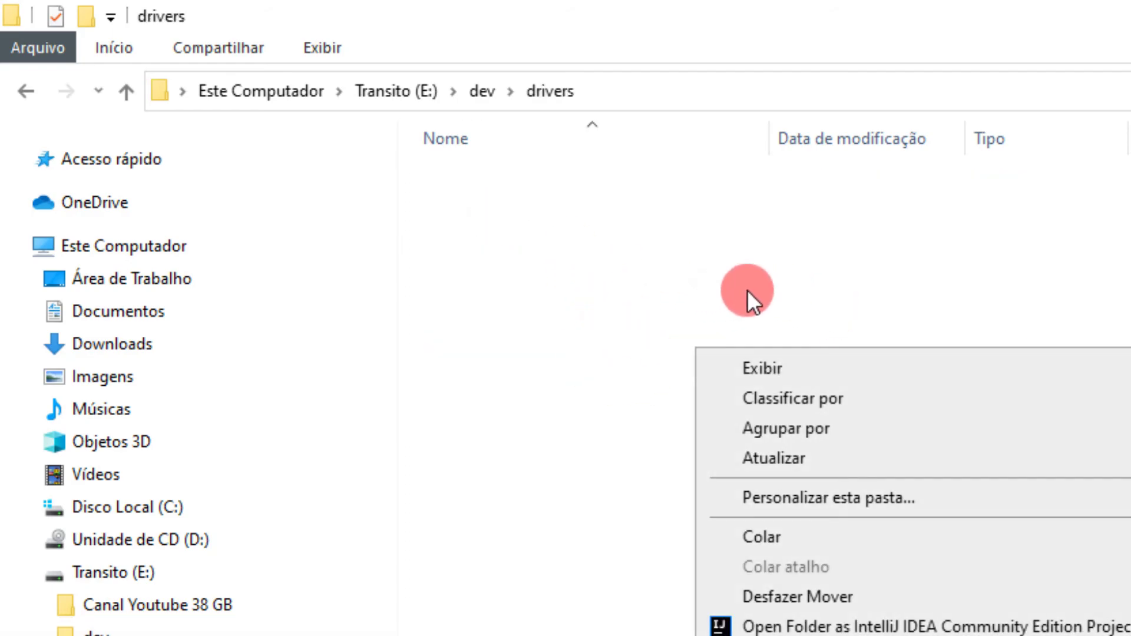
{"action": "left_click", "coordinate": [766, 537]}
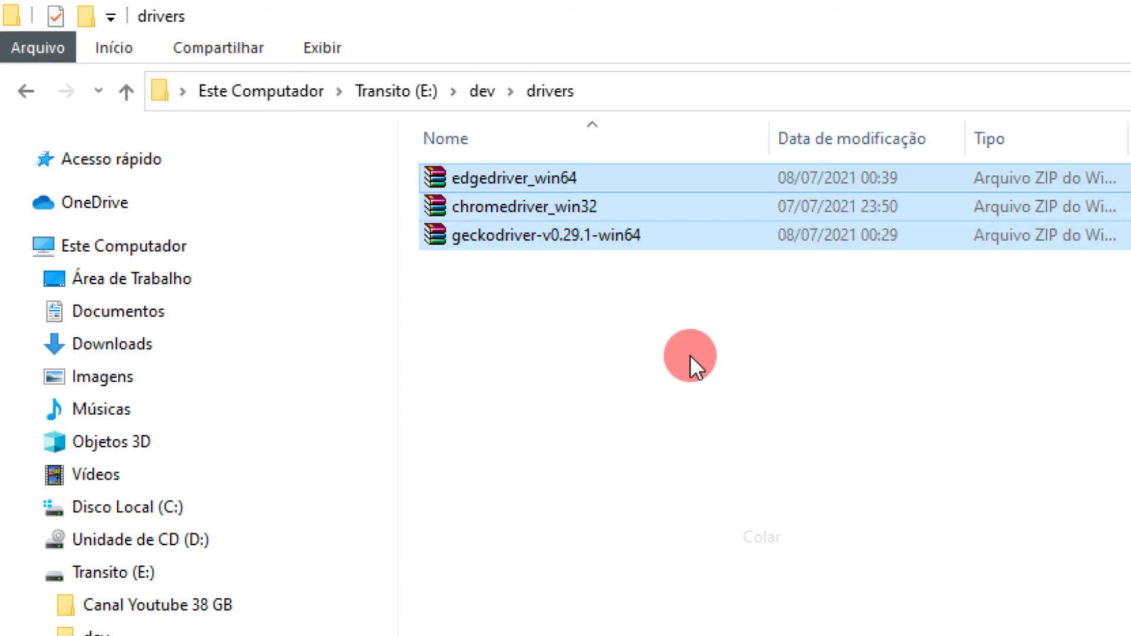
Step: Extract each zip into its own folder: chromedriver_win32, edgedriver_win64 and geckodriver-v0.29.1-win64
{"action": "right_click", "coordinate": [521, 206]}
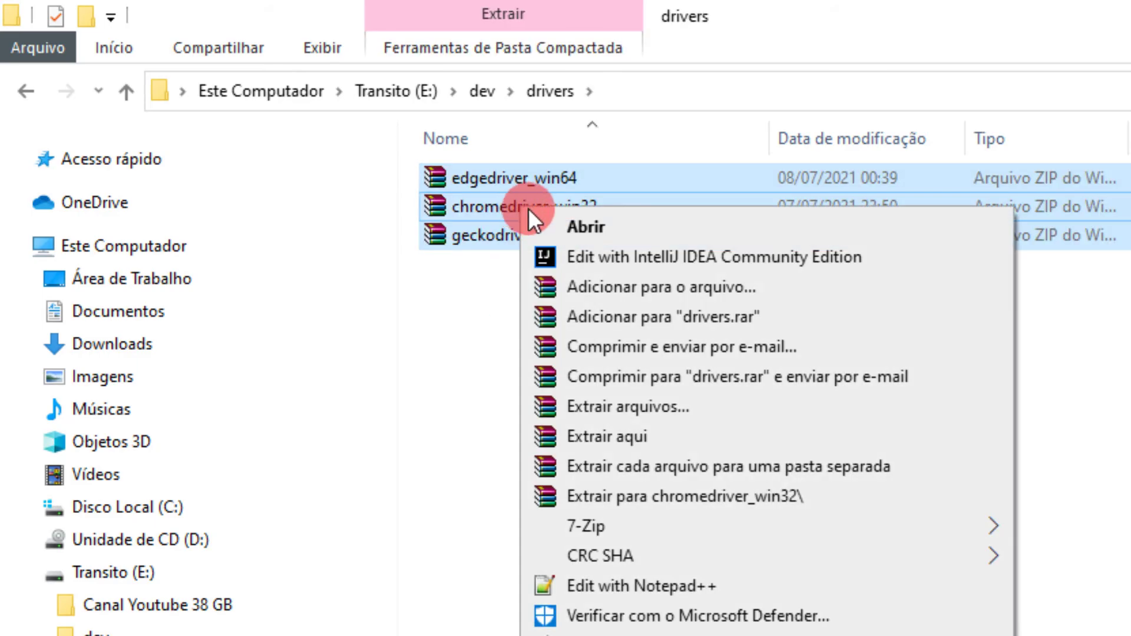
{"action": "left_click", "coordinate": [694, 470]}
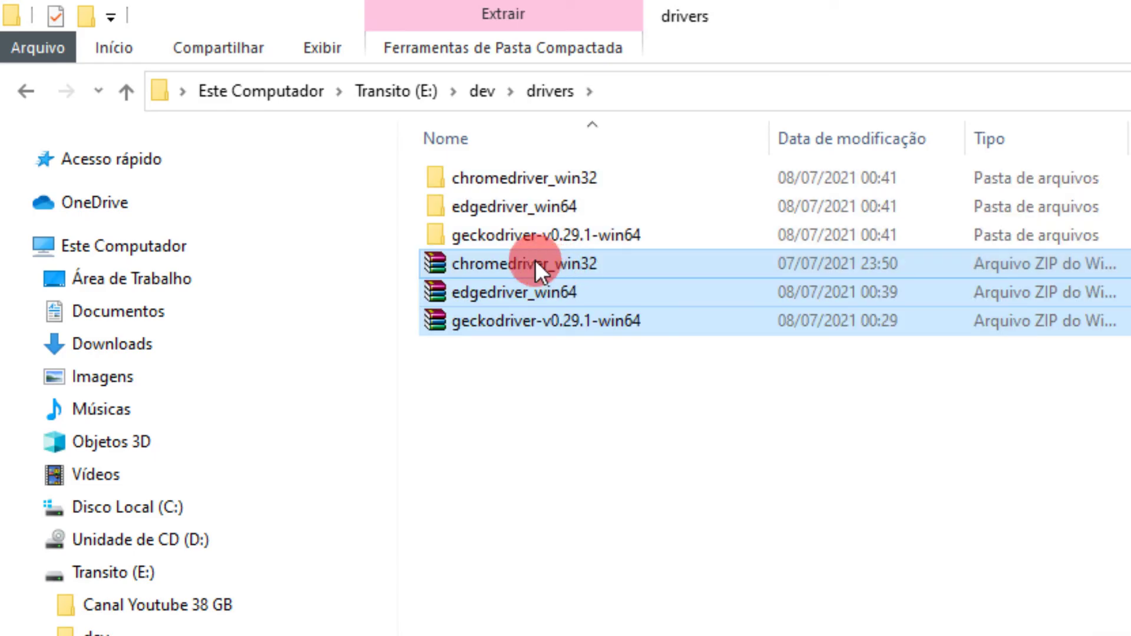
{"action": "left_click", "coordinate": [589, 372]}
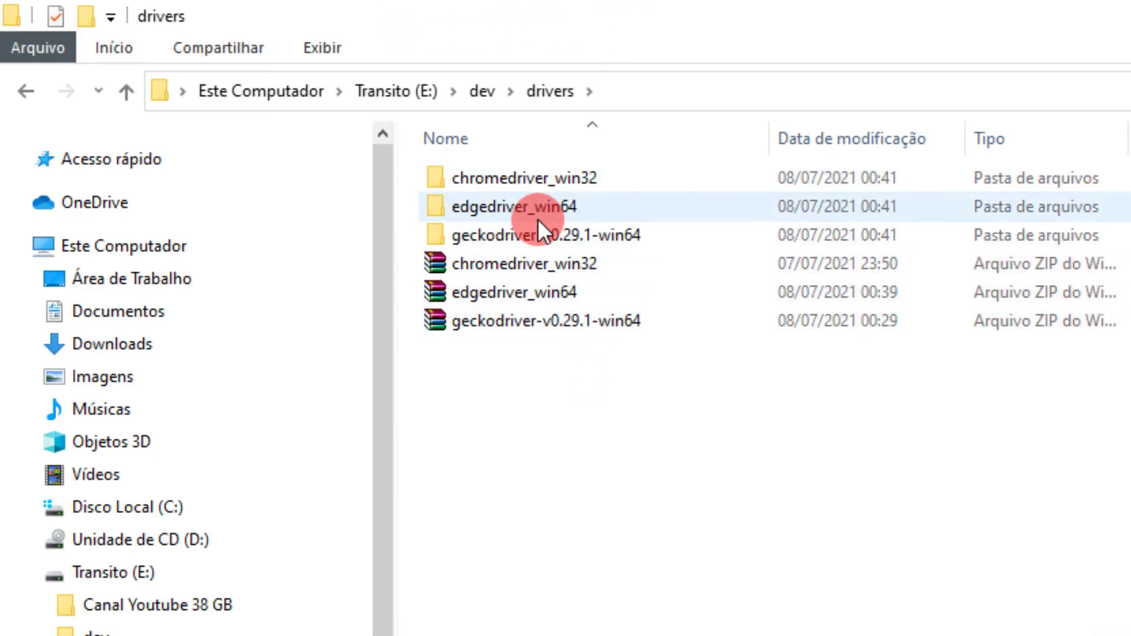